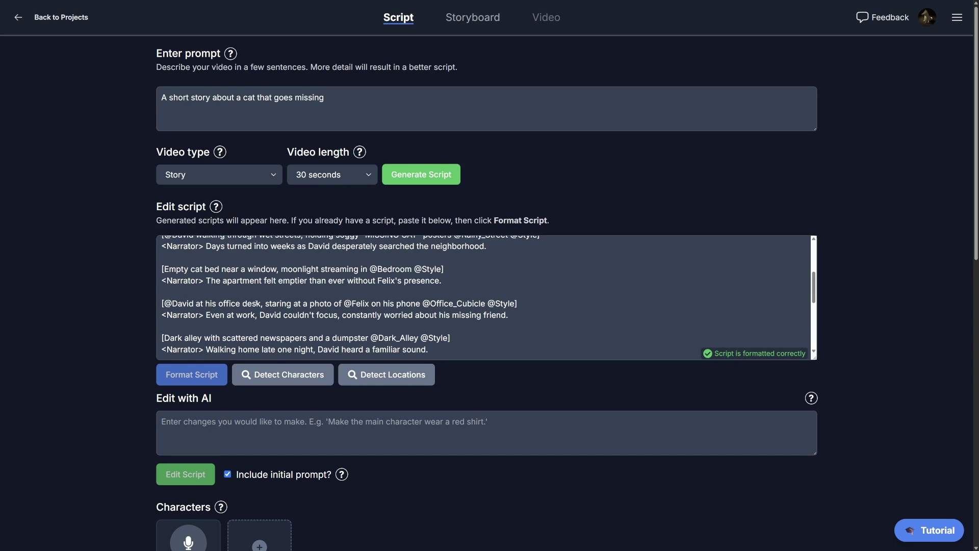
left_click(276, 314)
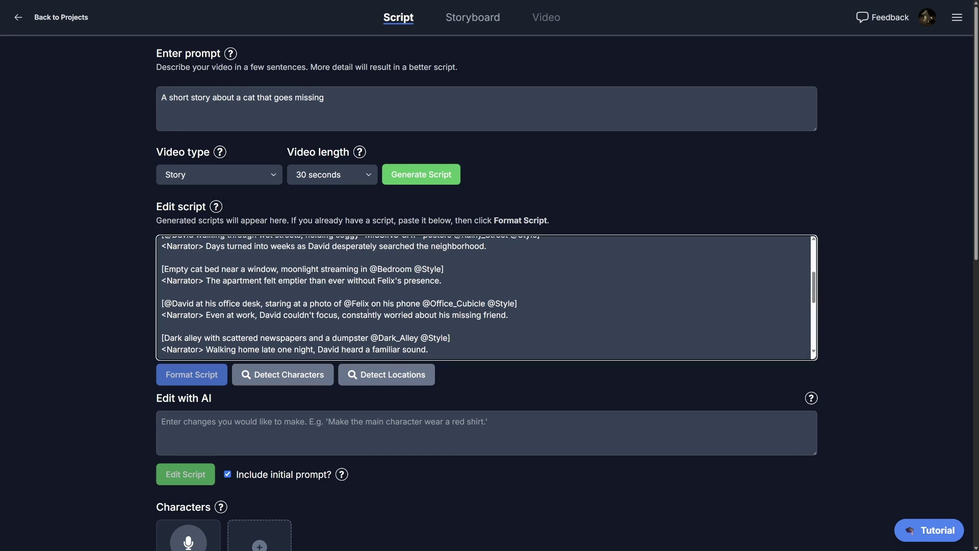
scroll(367, 314, "up", 3)
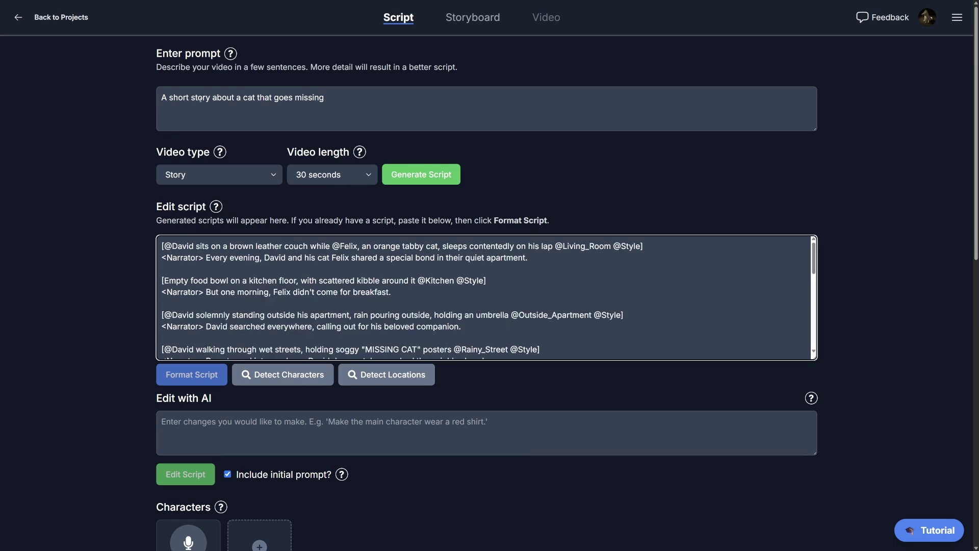
left_click_drag(213, 98, 344, 102)
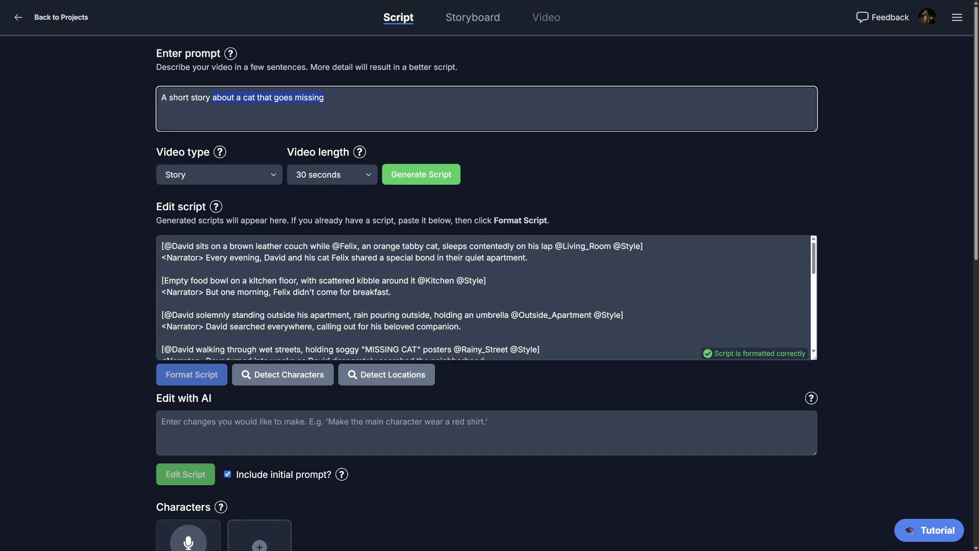
left_click_drag(164, 246, 200, 245)
left_click_drag(332, 245, 355, 246)
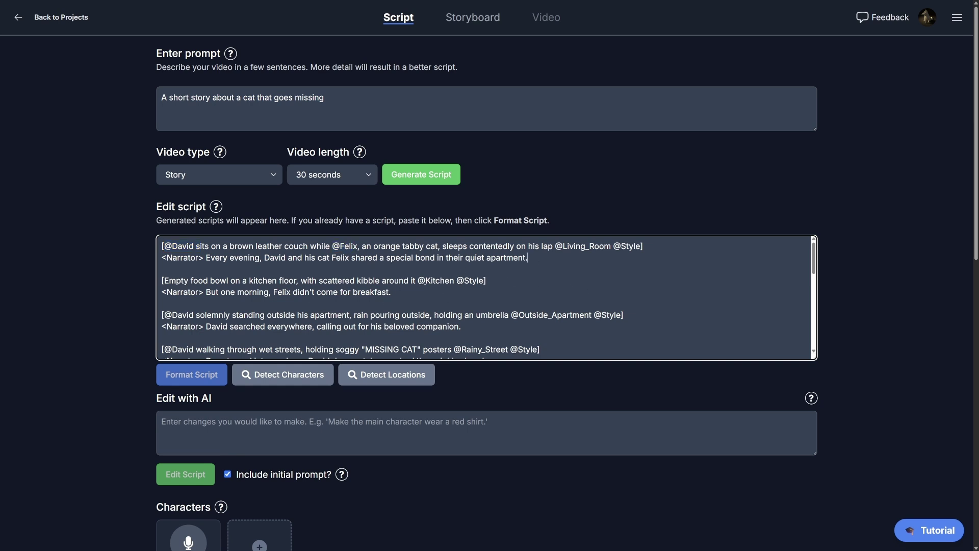
scroll(424, 305, "down", 3)
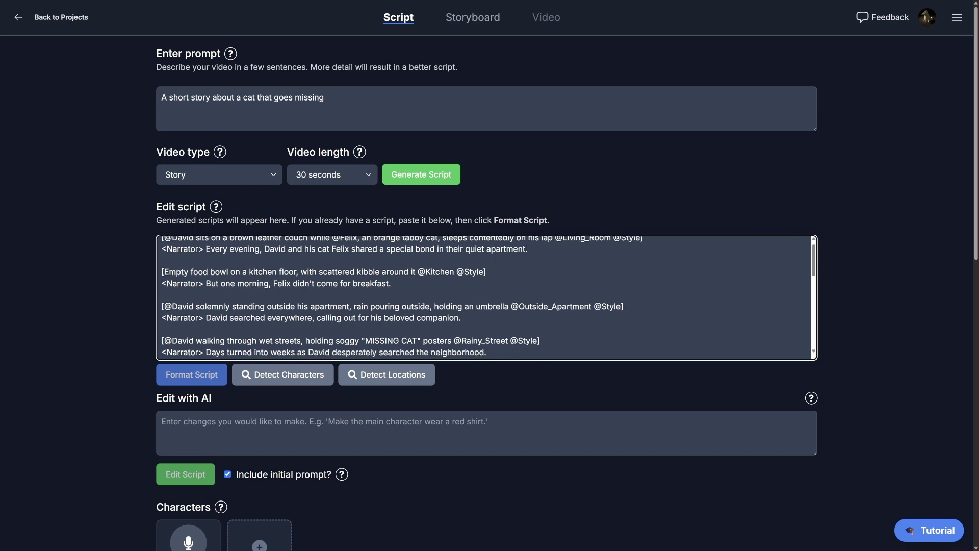
scroll(414, 310, "up", 3)
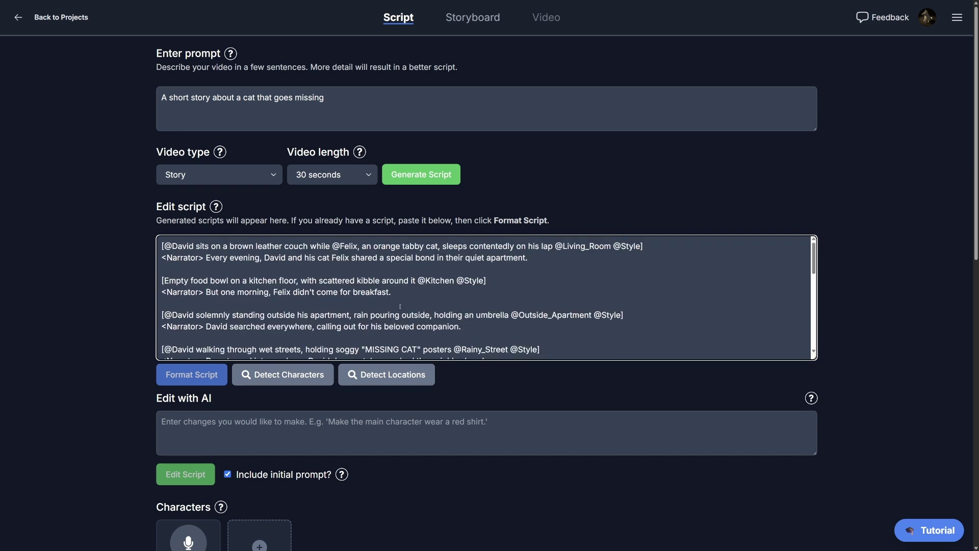
Step: Run character detection and scroll down to the new David and Felix portrait cards
left_click(274, 374)
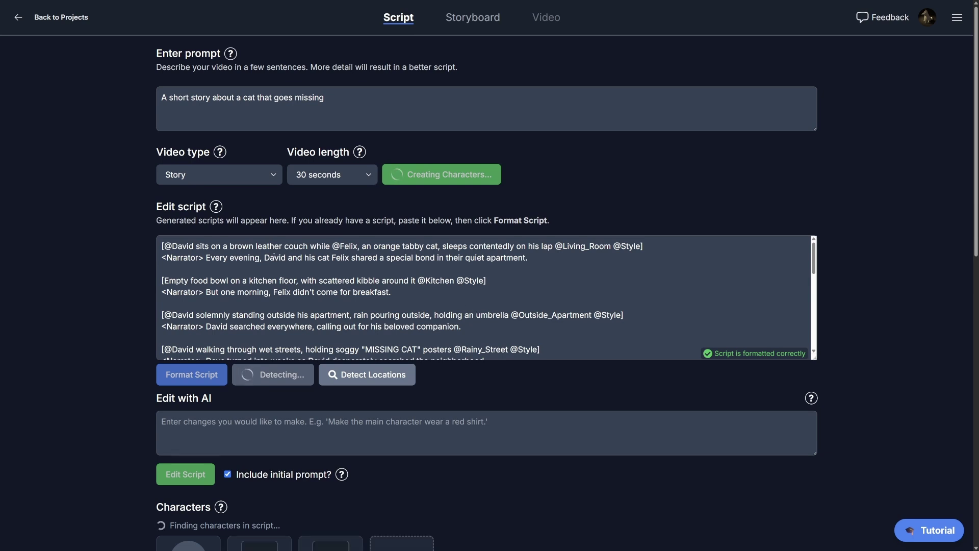
left_click_drag(274, 257, 360, 258)
scroll(171, 313, "down", 2)
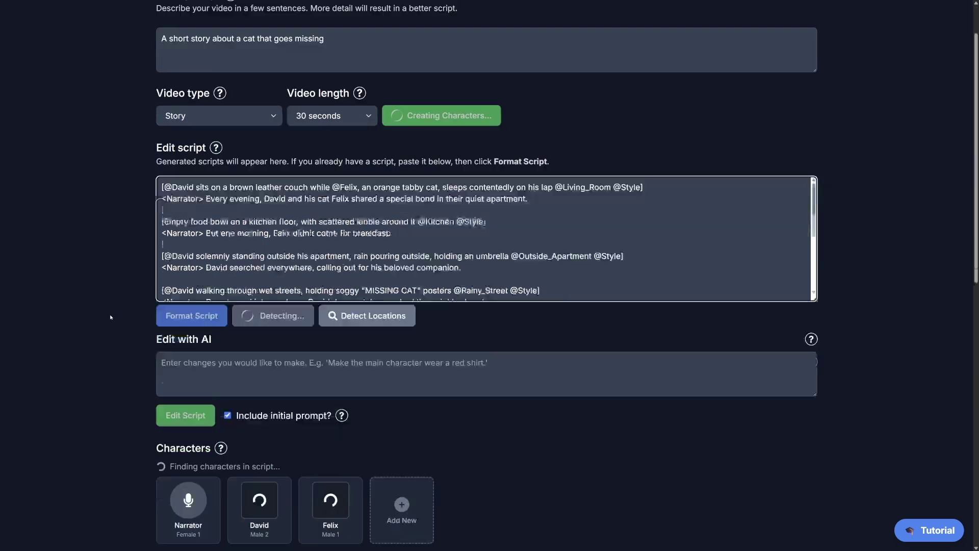
scroll(108, 469, "down", 2)
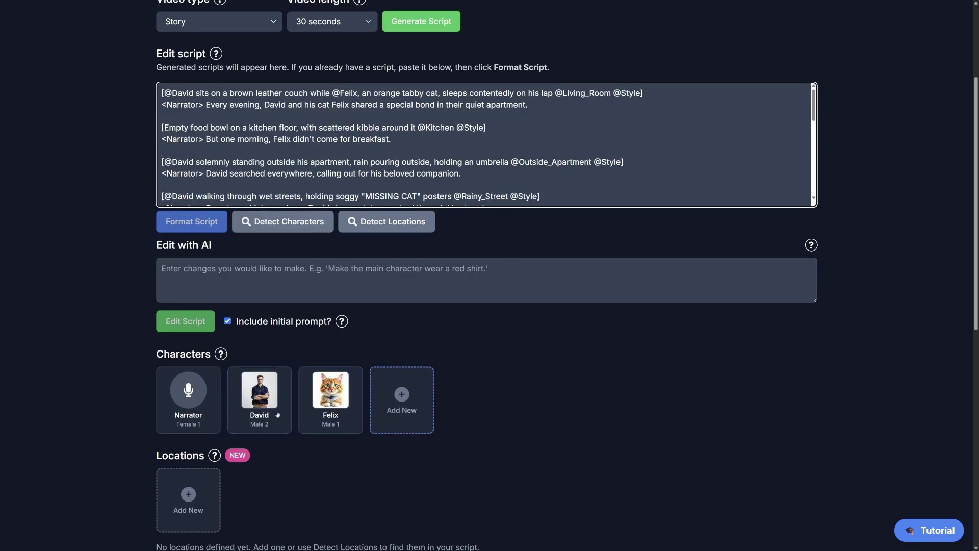
Step: Replace 'navy blue' with 'red' in David's description and regenerate his portrait
left_click(257, 402)
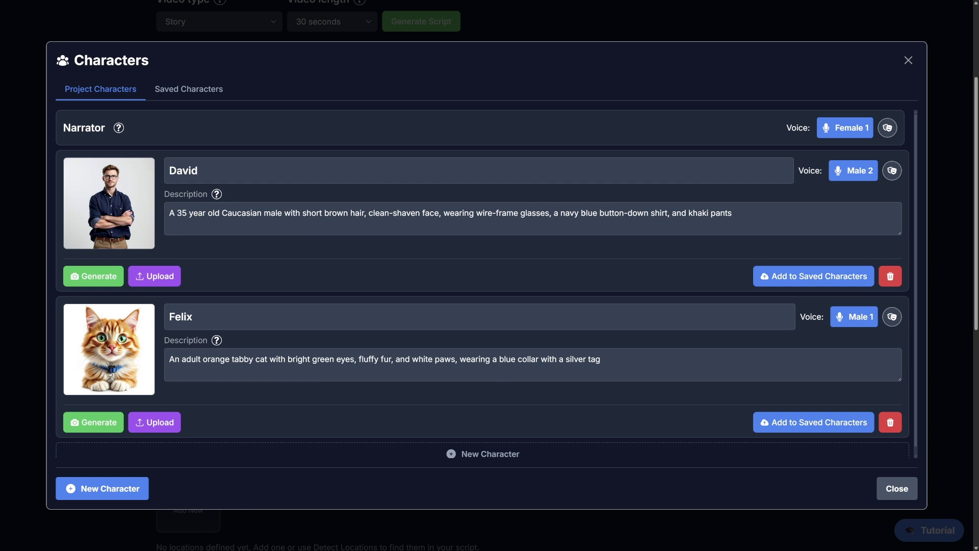
left_click_drag(592, 213, 598, 213)
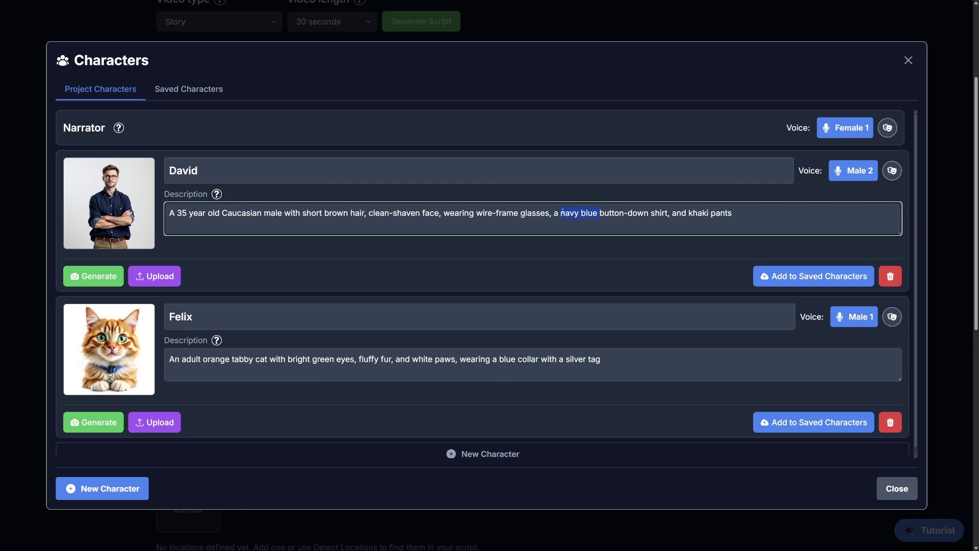
type("red")
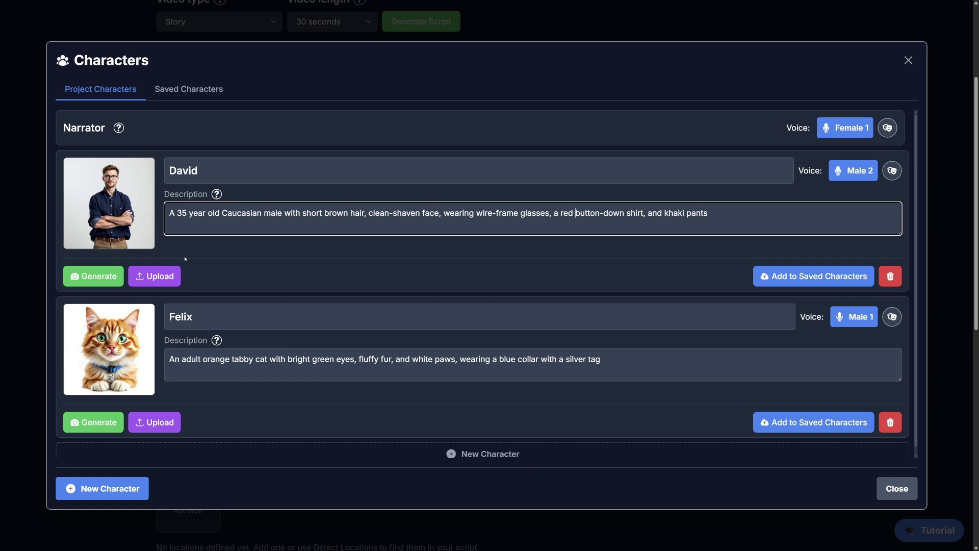
left_click(94, 276)
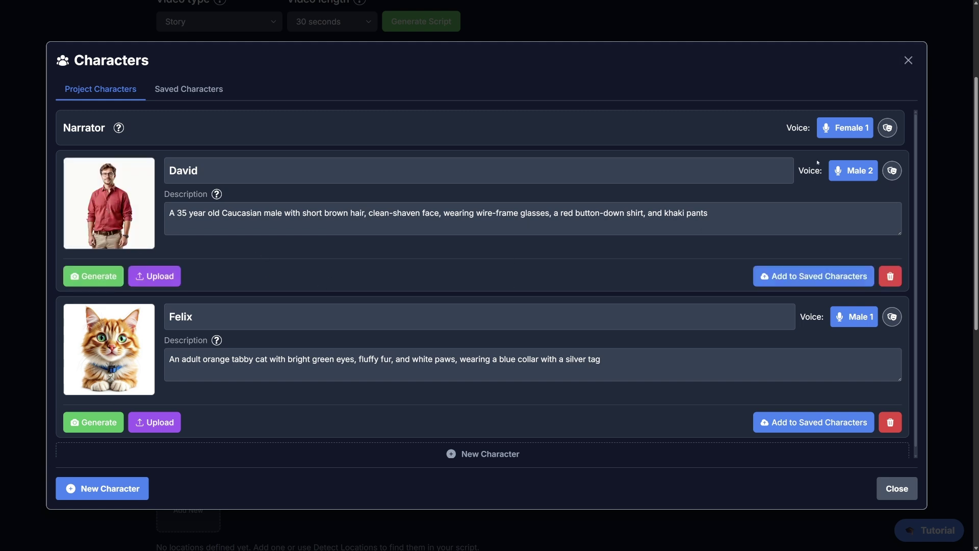
left_click(908, 60)
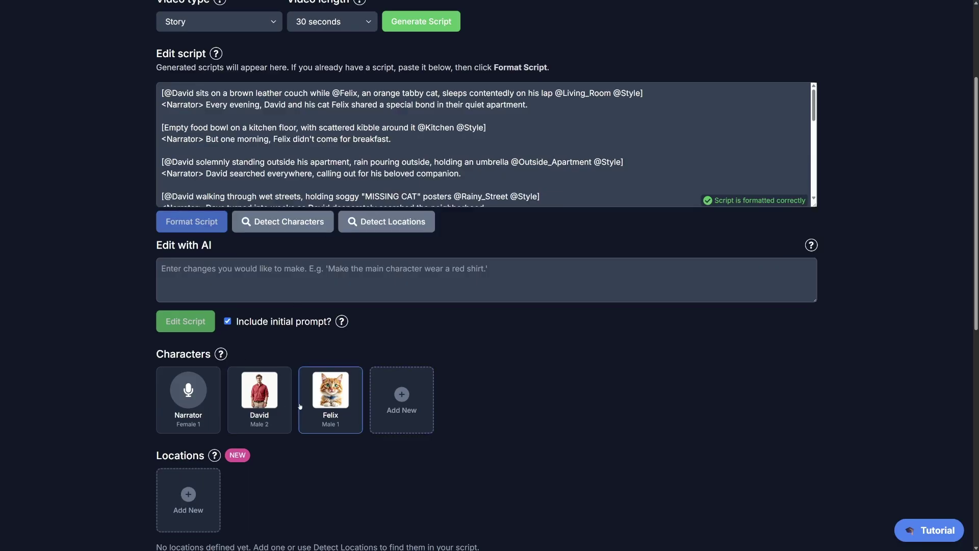
Step: Run location detection and scroll to the seven generated locations, Living Room through Dark Alley
scroll(338, 323, "up", 1)
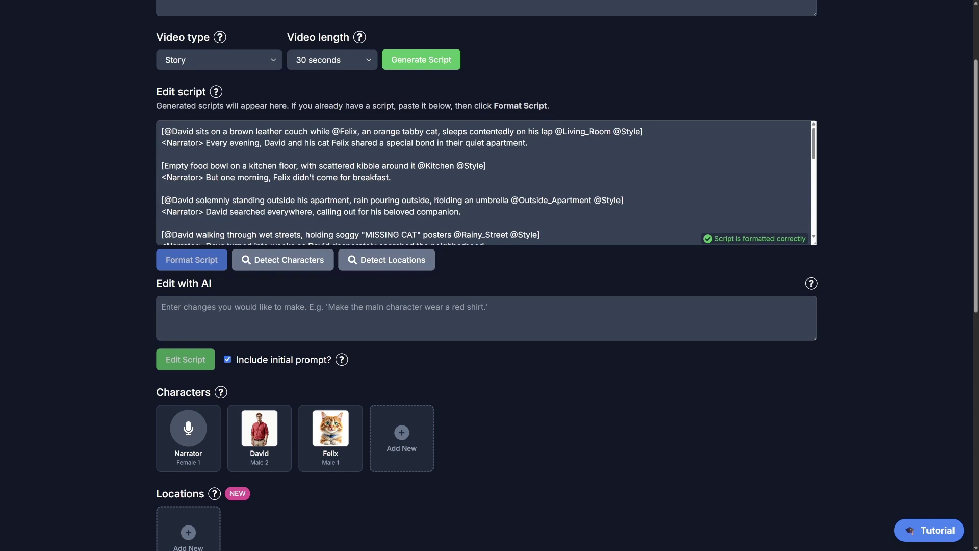
left_click(386, 259)
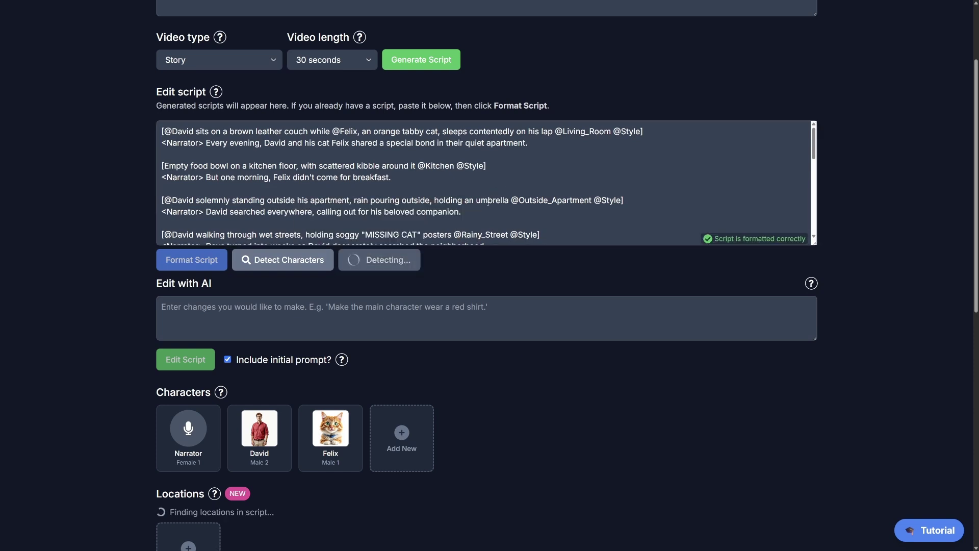
scroll(437, 206, "down", 1)
scroll(218, 459, "down", 3)
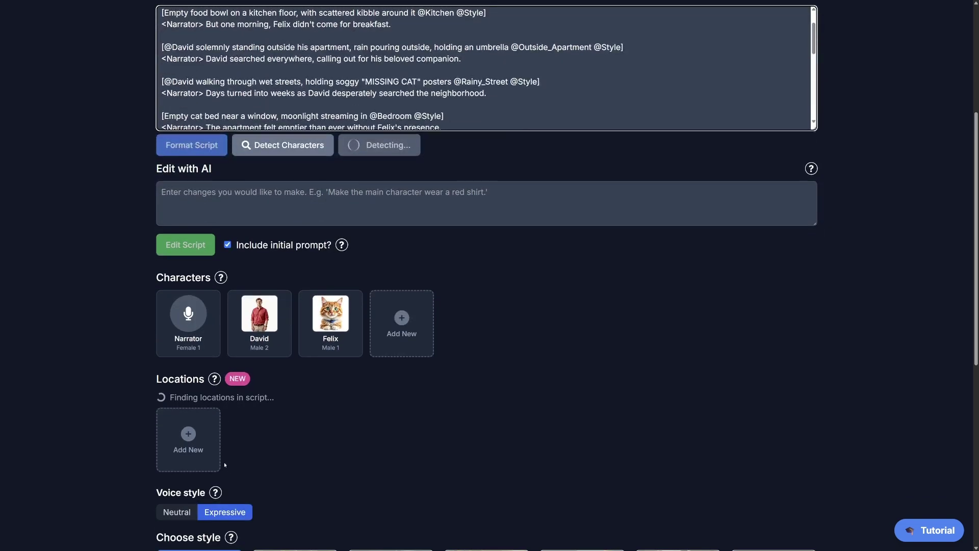
scroll(218, 459, "up", 6)
scroll(286, 274, "up", 1)
scroll(286, 274, "up", 1)
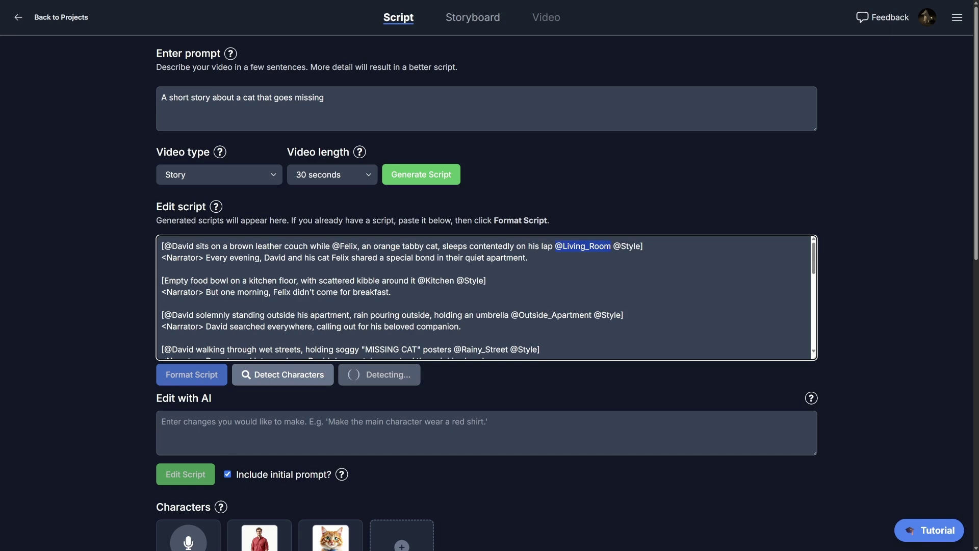
scroll(451, 302, "down", 5)
scroll(418, 295, "up", 4)
scroll(388, 287, "down", 5)
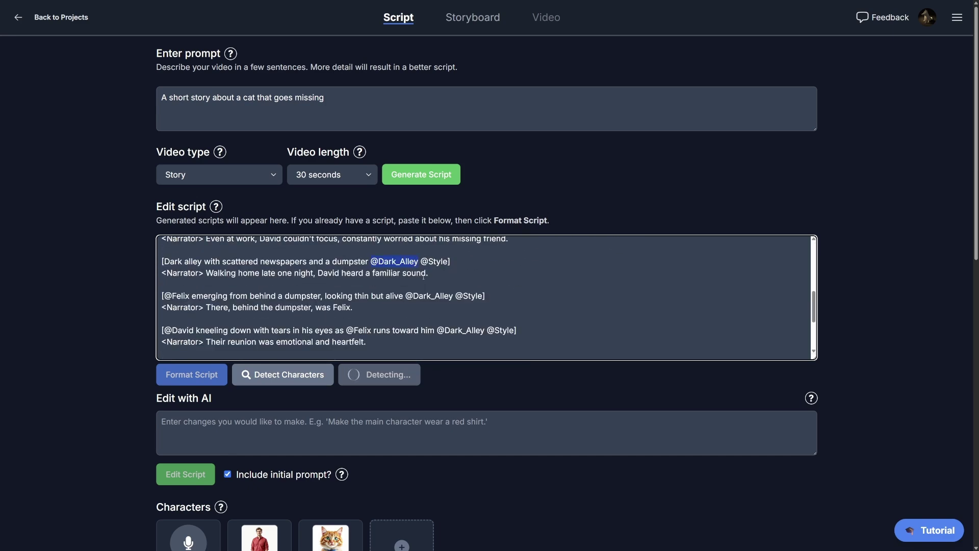
scroll(427, 278, "down", 1)
scroll(419, 281, "up", 1)
scroll(374, 279, "down", 8)
scroll(577, 271, "down", 2)
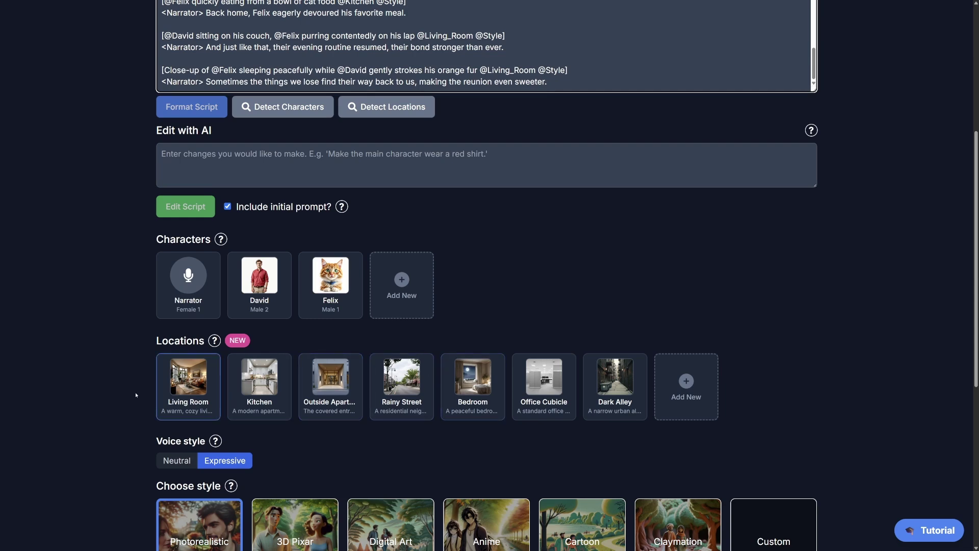
left_click(185, 382)
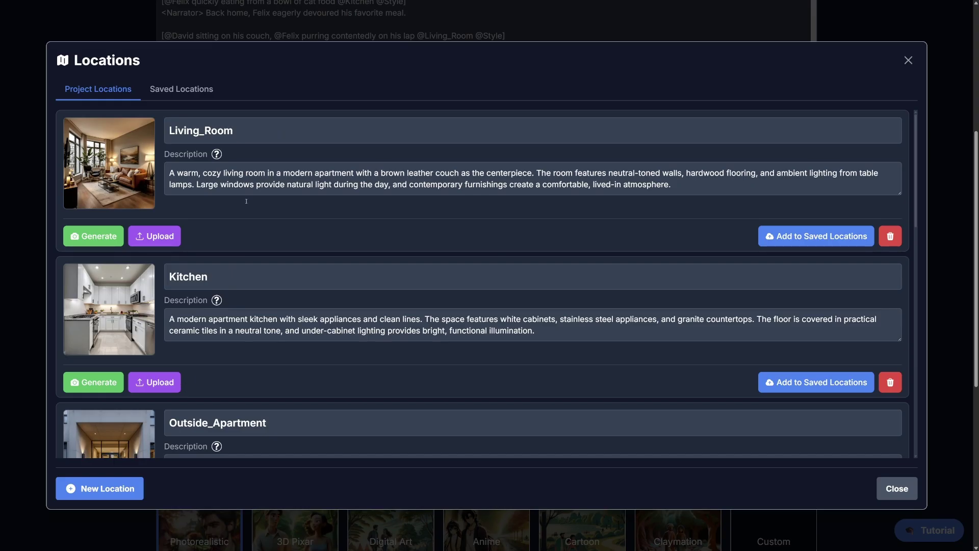
scroll(312, 337, "down", 2)
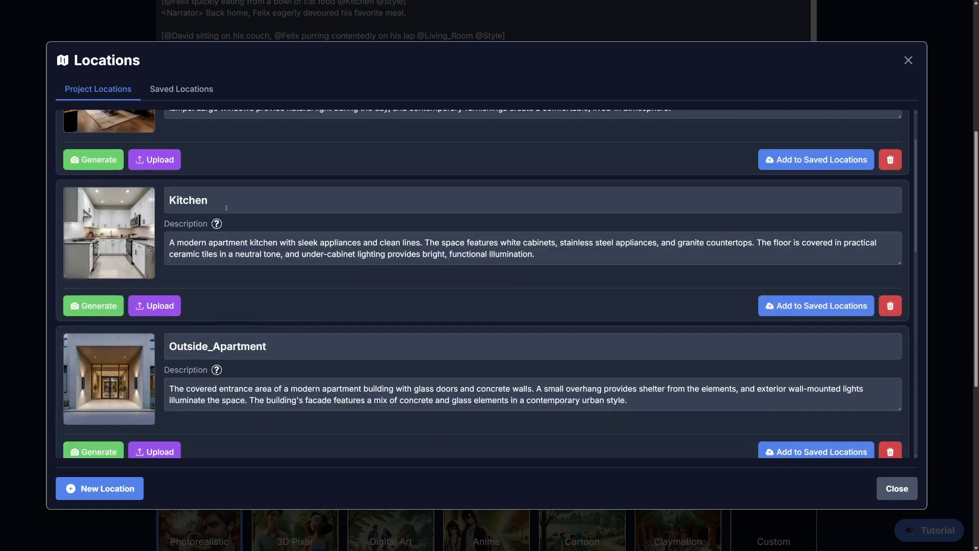
scroll(210, 237, "up", 1)
scroll(210, 237, "up", 2)
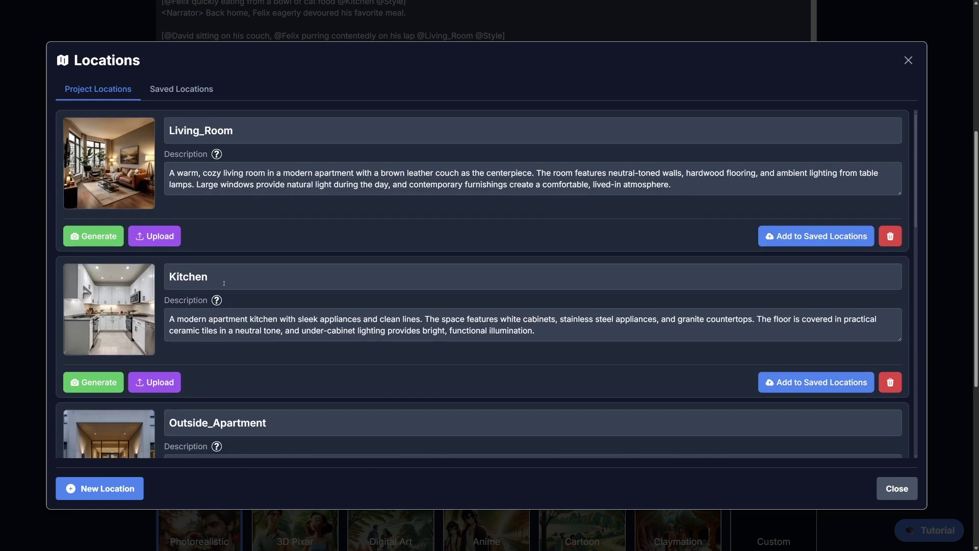
scroll(276, 422, "down", 2)
scroll(255, 349, "down", 6)
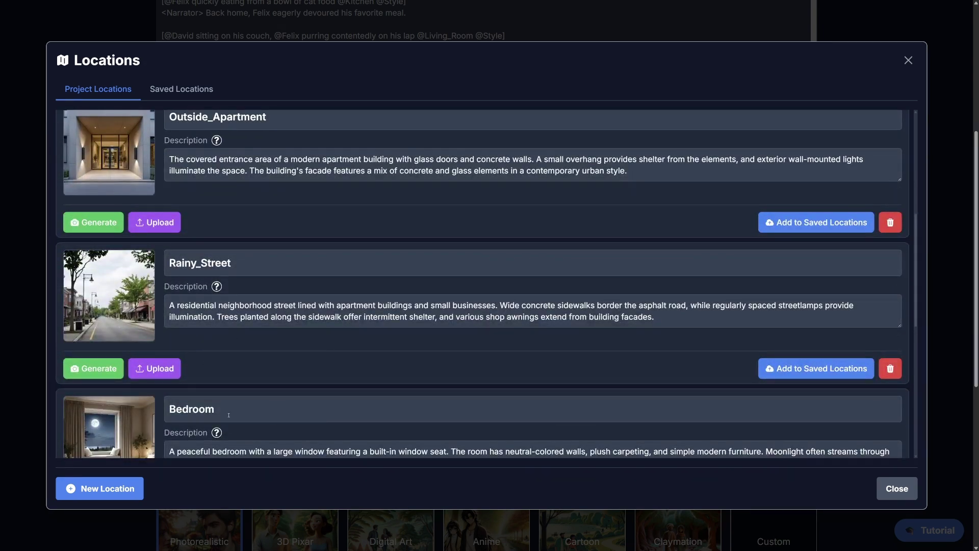
scroll(228, 414, "down", 2)
scroll(245, 358, "down", 4)
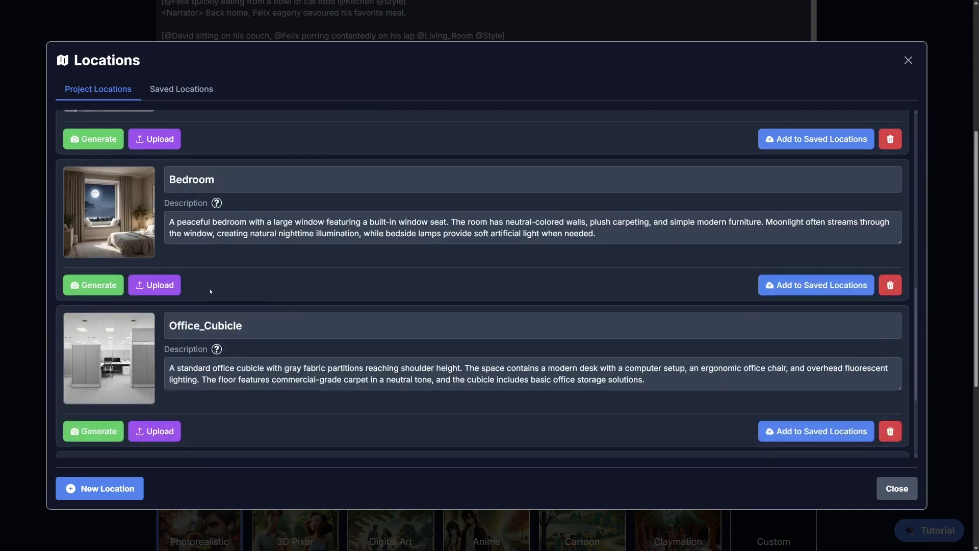
scroll(254, 355, "down", 4)
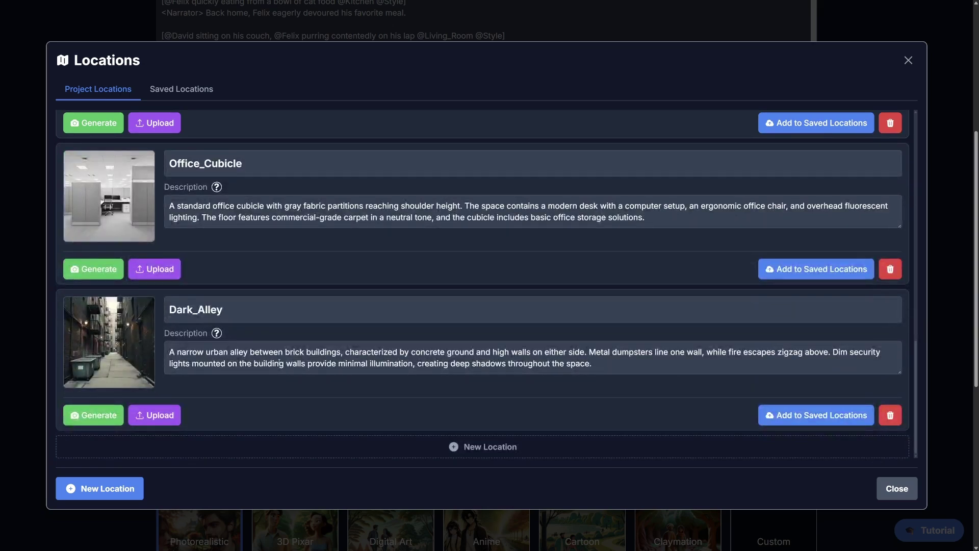
scroll(643, 349, "up", 15)
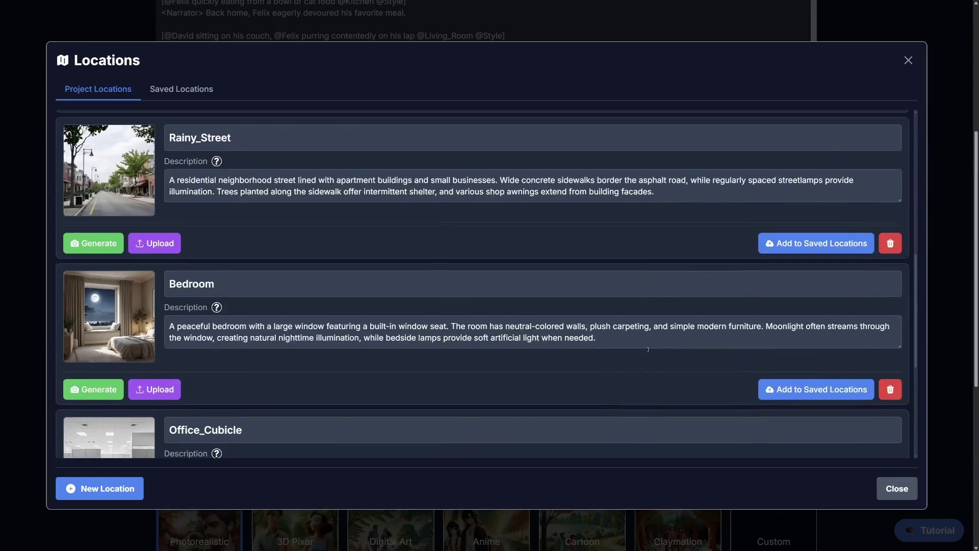
Step: Generate the storyboard, confirming that it replaces the existing one
left_click(907, 60)
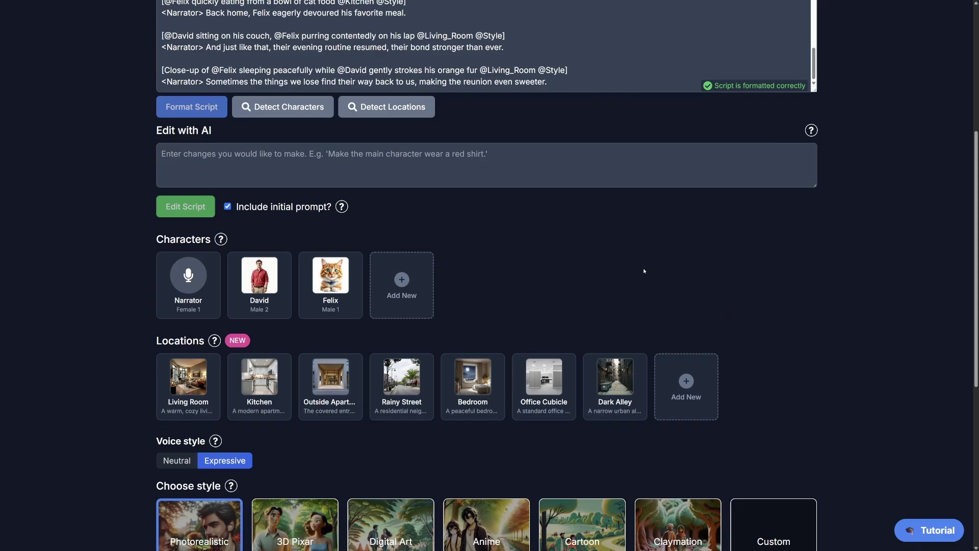
scroll(646, 269, "down", 6)
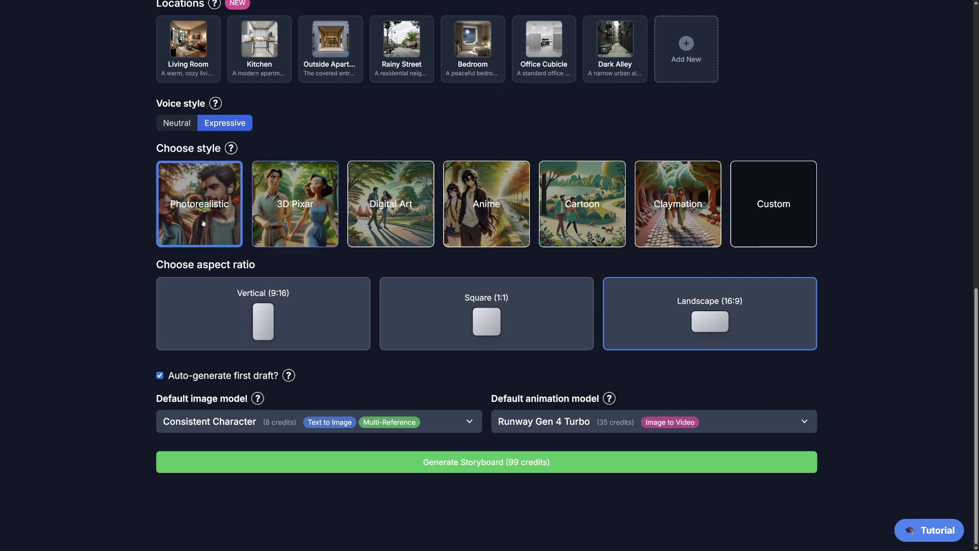
left_click(372, 454)
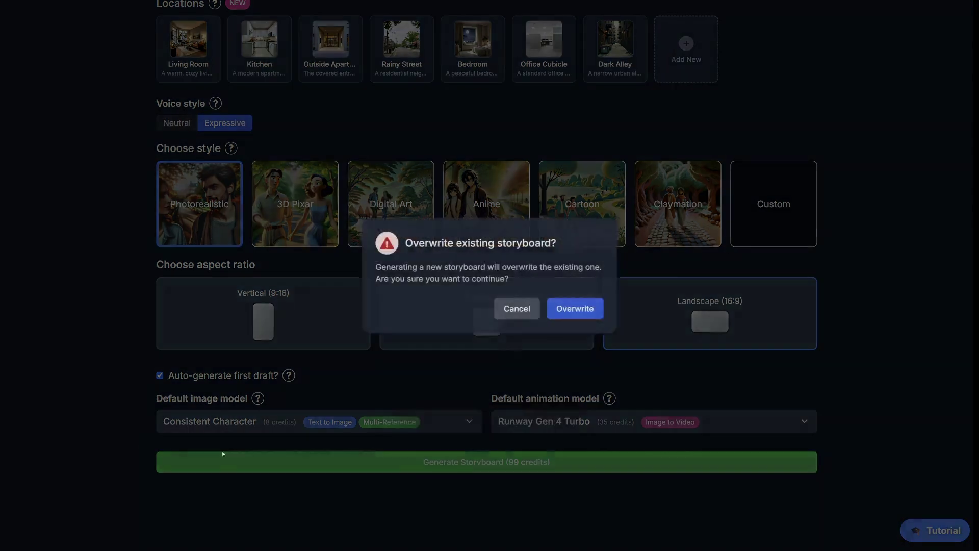
left_click(570, 312)
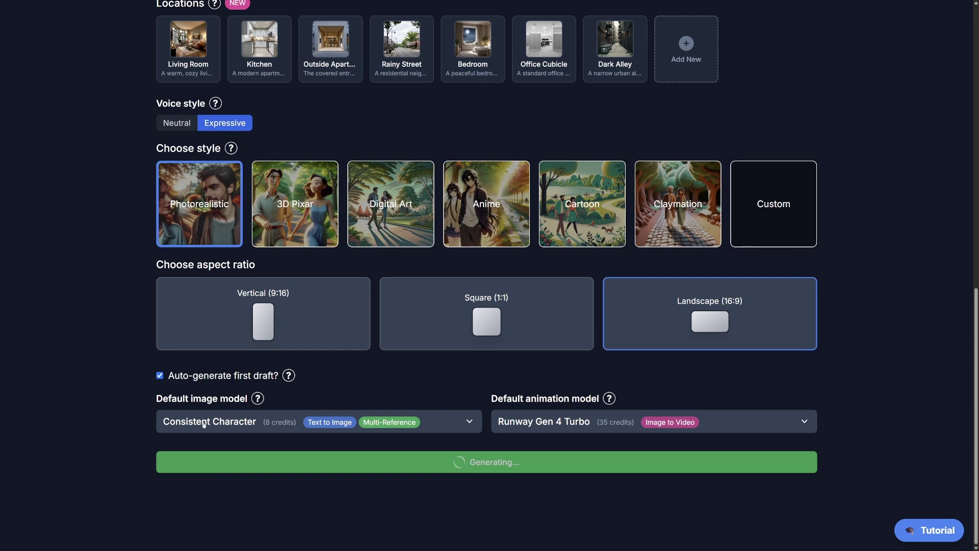
Step: Check the options in the Default image model list
scroll(160, 428, "up", 3)
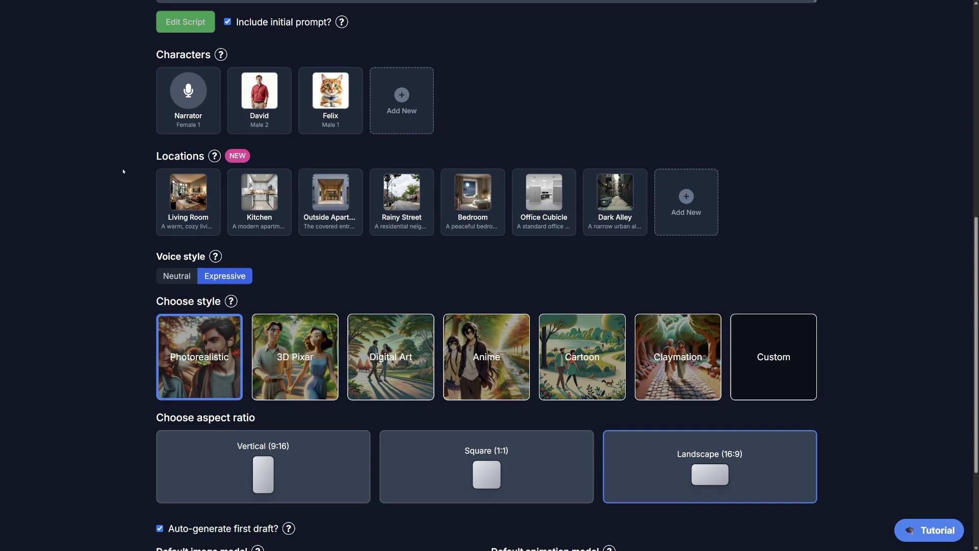
scroll(123, 169, "down", 3)
left_click(209, 421)
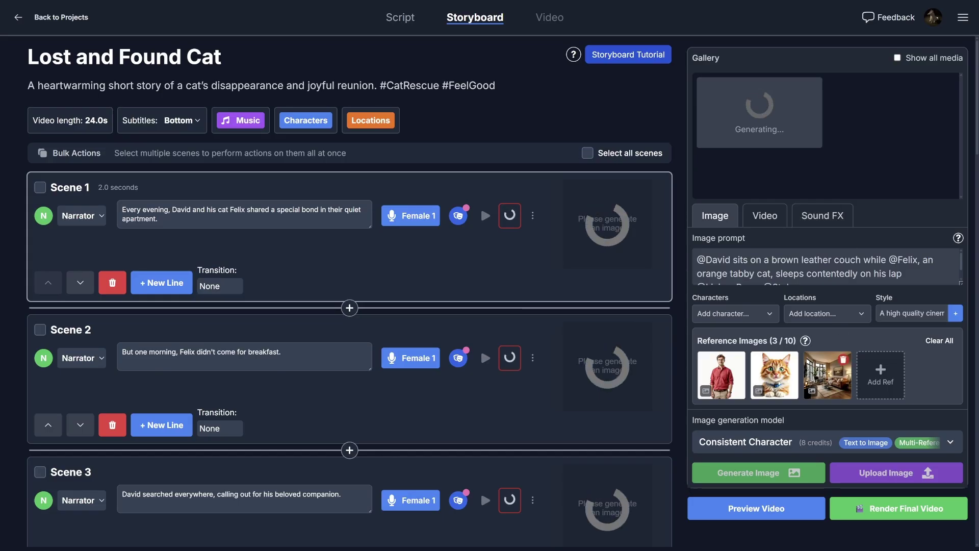
mouse_move(841, 363)
left_click(899, 271)
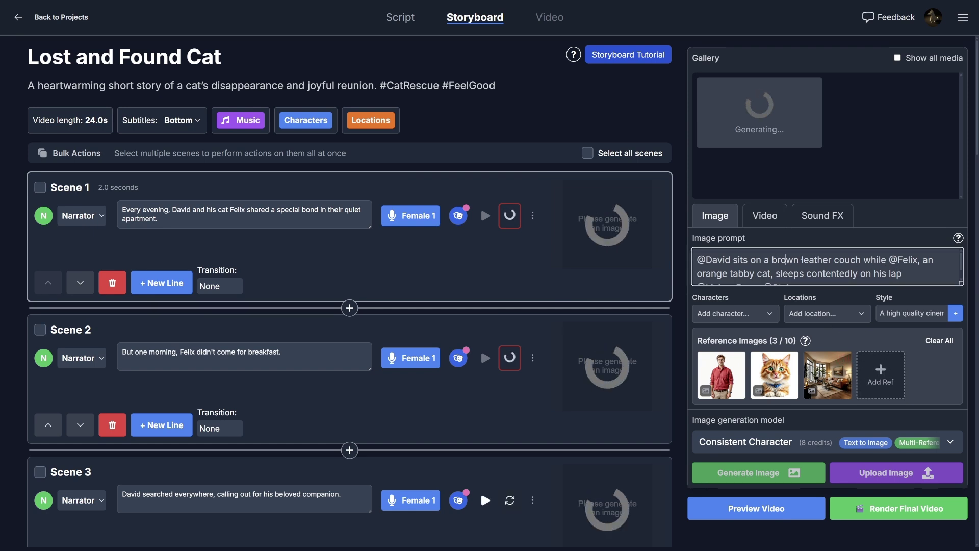
mouse_move(735, 377)
double_click(717, 260)
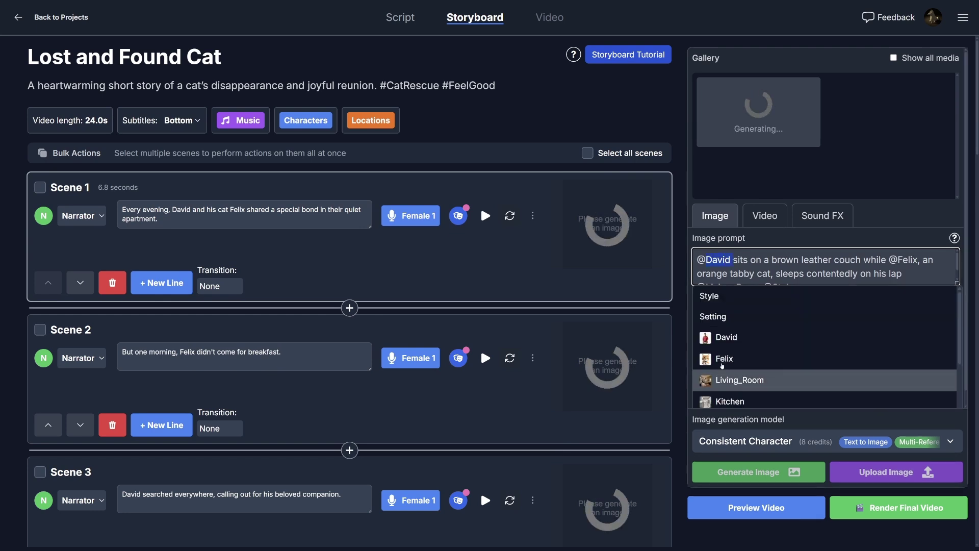
left_click(761, 260)
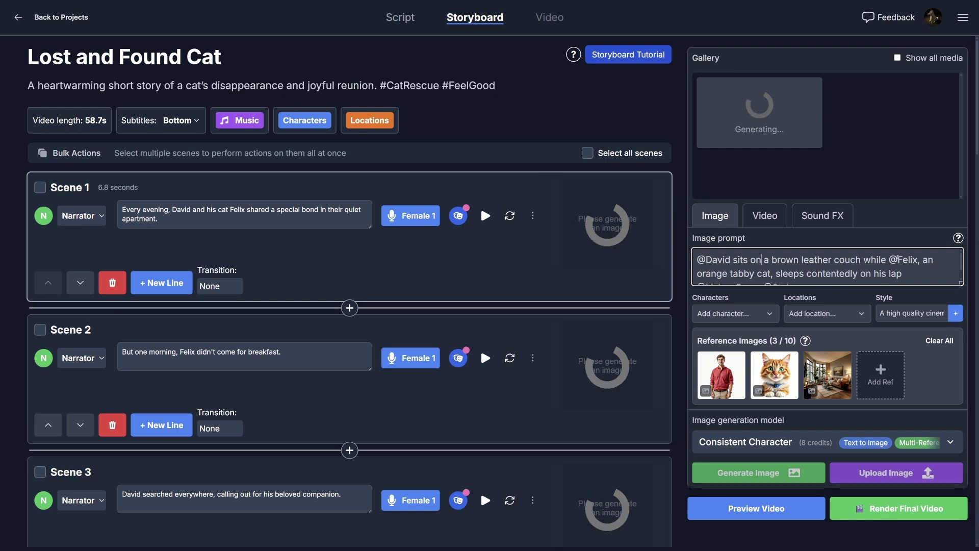
mouse_move(789, 360)
scroll(707, 273, "down", 1)
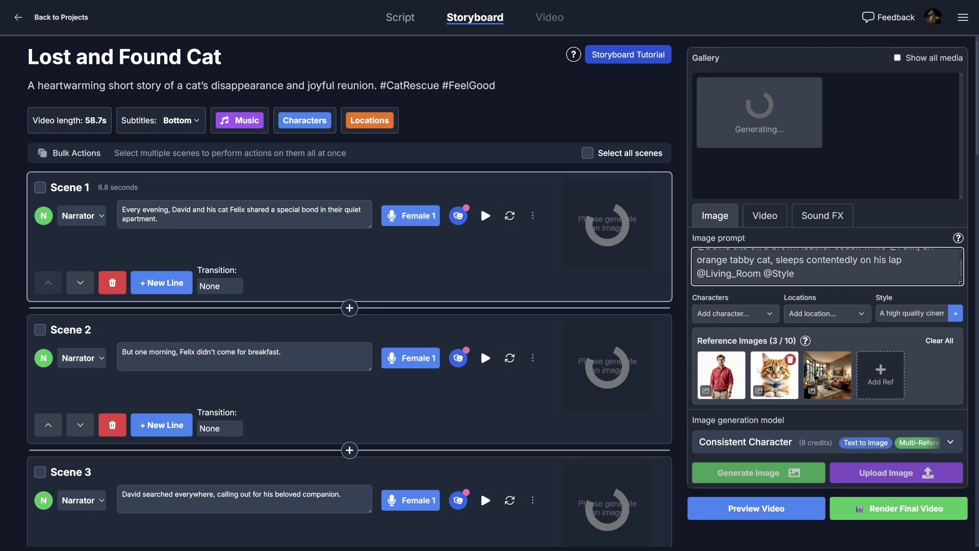
Step: Deselect Scene 1, browse the finished scenes, and enlarge Scene 3's umbrella image
mouse_move(774, 375)
left_click(686, 317)
scroll(559, 332, "down", 13)
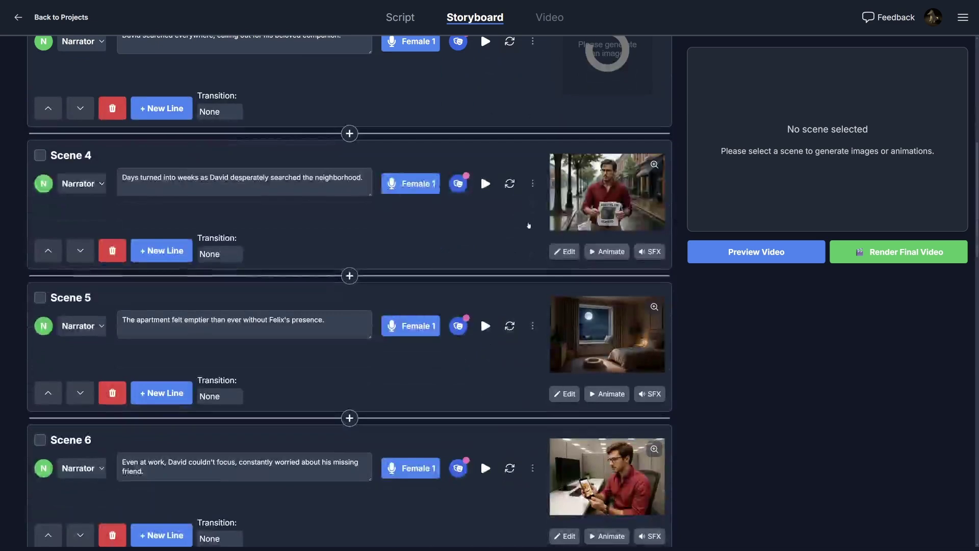
scroll(532, 214, "down", 6)
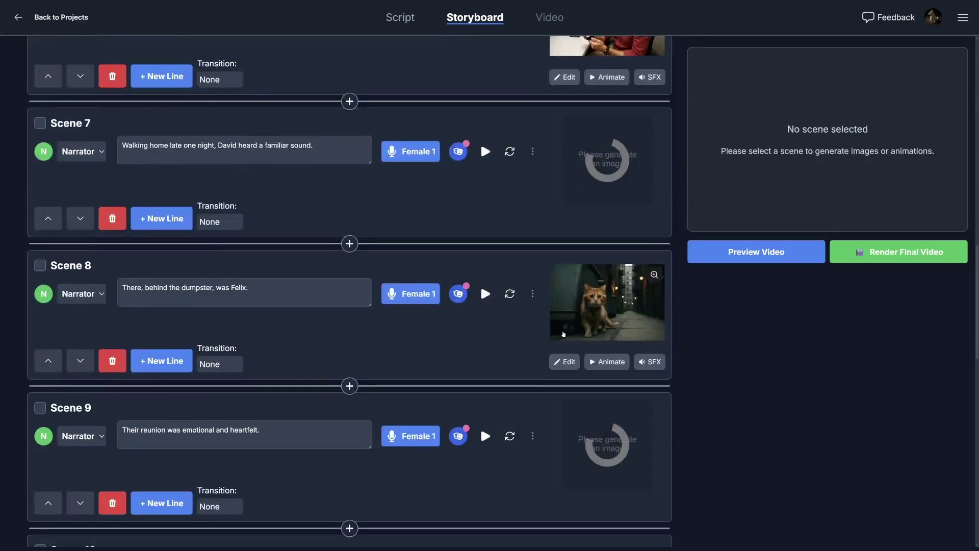
scroll(564, 344, "up", 5)
scroll(564, 344, "up", 5)
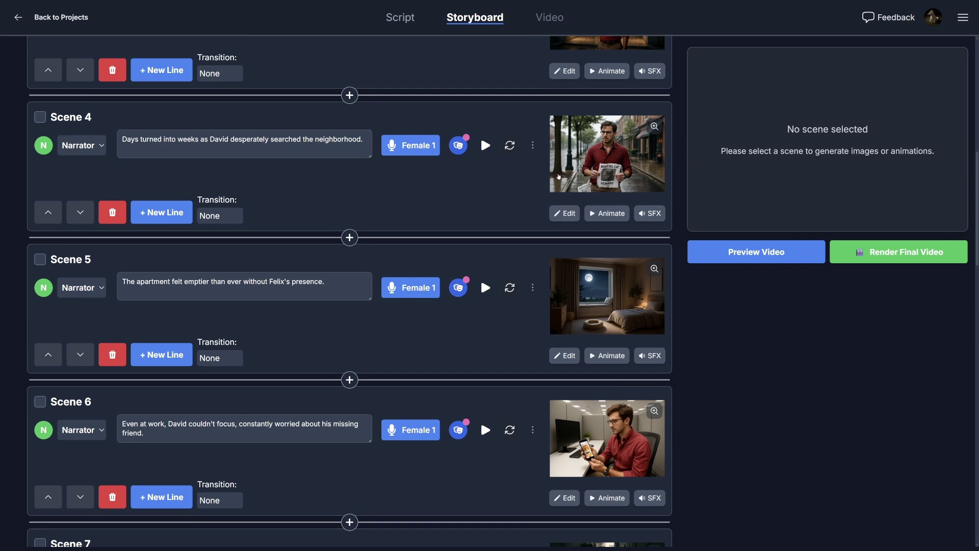
scroll(589, 274, "up", 4)
scroll(589, 274, "up", 4)
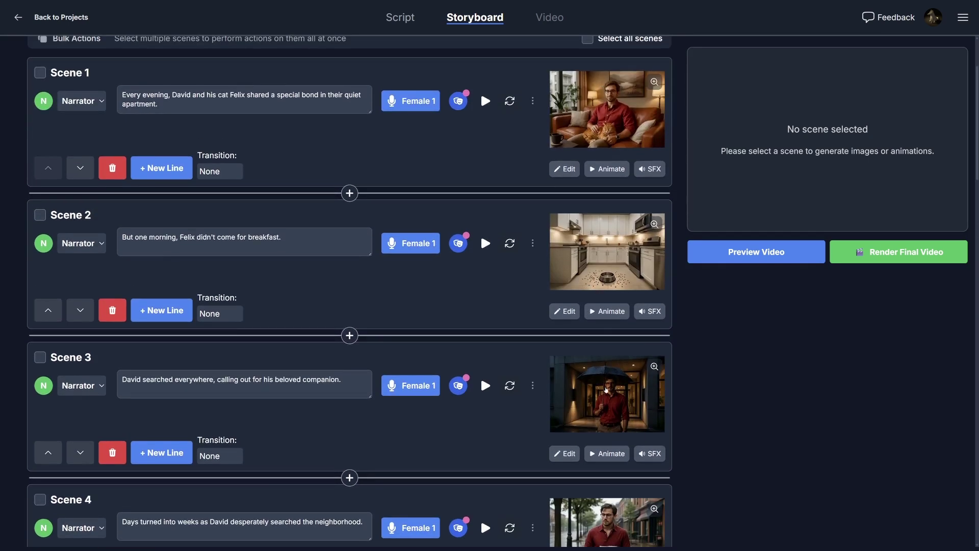
scroll(594, 209, "down", 3)
scroll(612, 245, "up", 6)
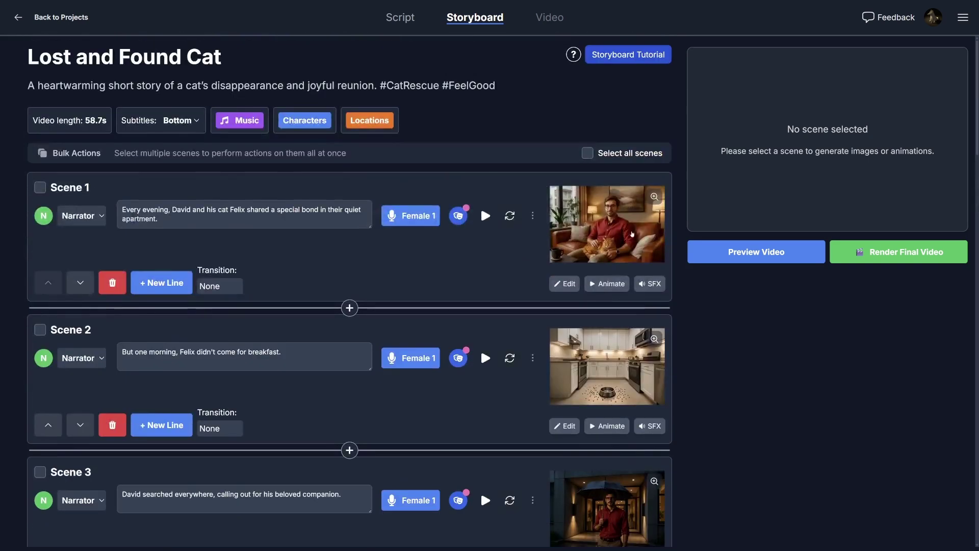
scroll(637, 225, "down", 5)
left_click(654, 252)
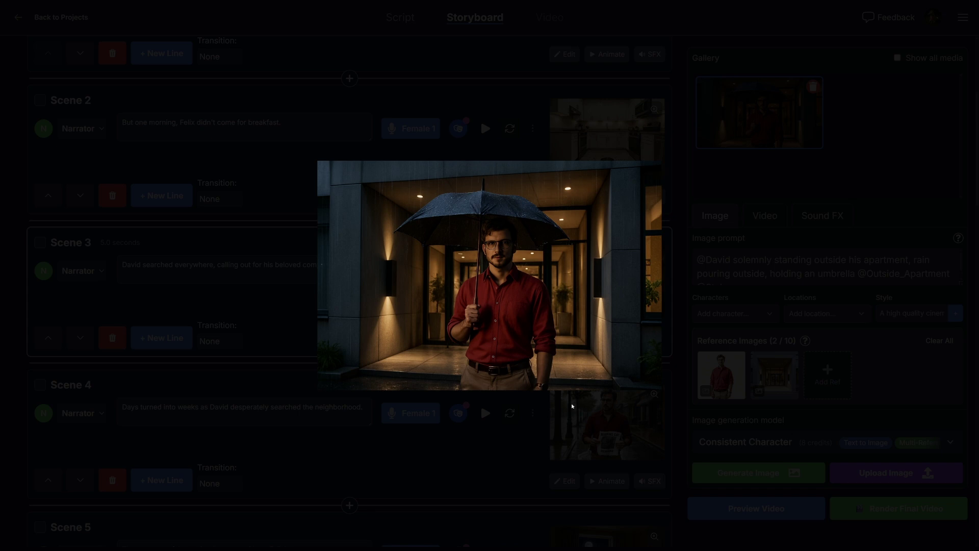
Step: View Scene 4's missing-cat poster image enlarged
left_click(596, 459)
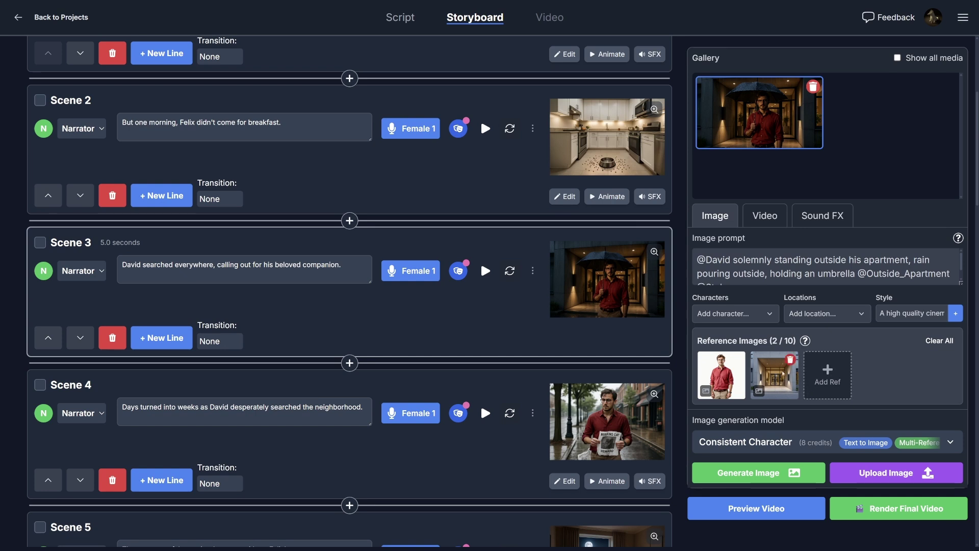
mouse_move(708, 375)
scroll(648, 294, "down", 3)
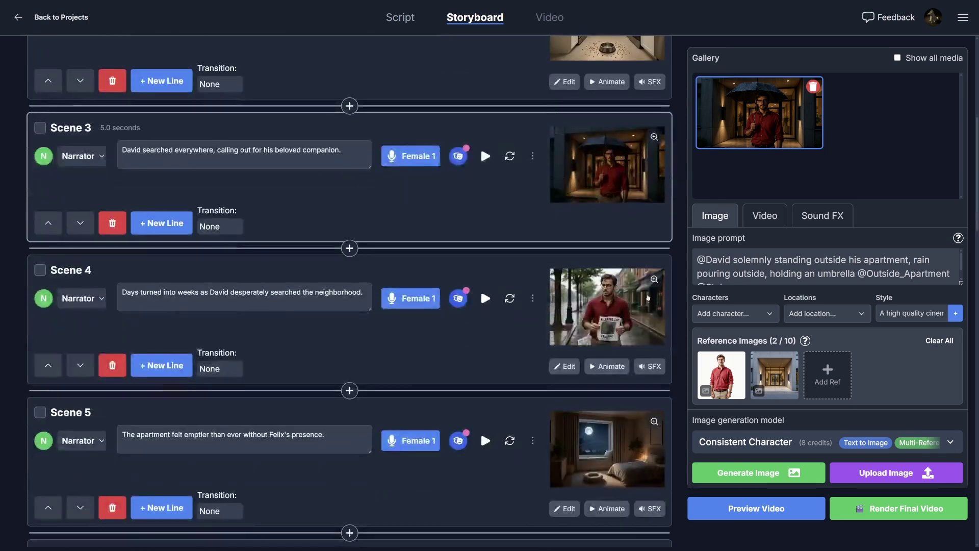
left_click(655, 281)
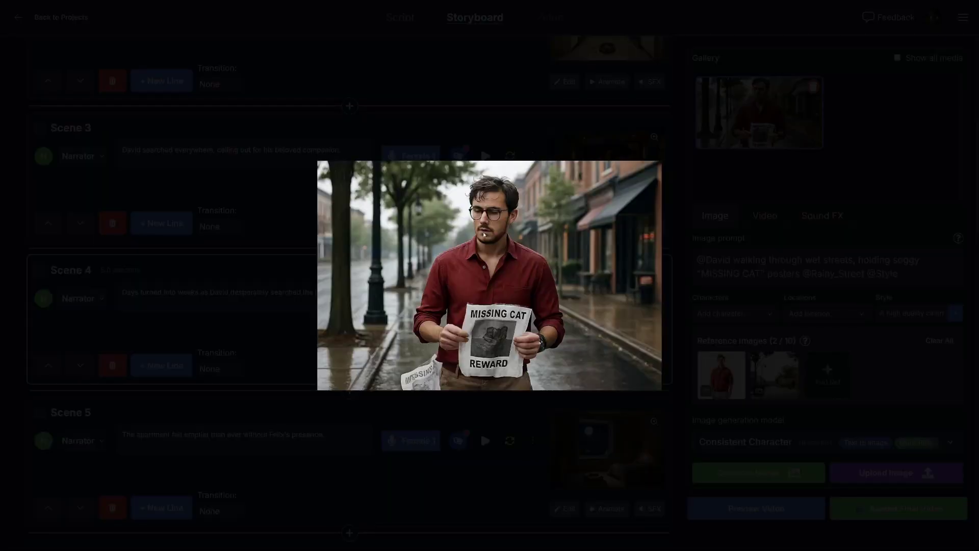
left_click(457, 428)
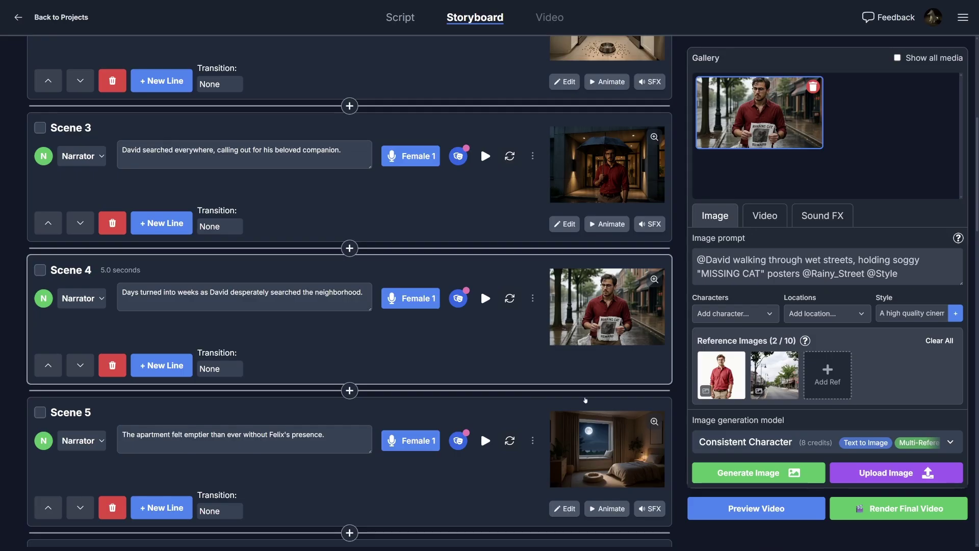
Step: Load Scene 5's bedroom prompt and view its empty-cat-bed image enlarged
scroll(653, 314, "down", 4)
left_click(656, 270)
left_click(655, 269)
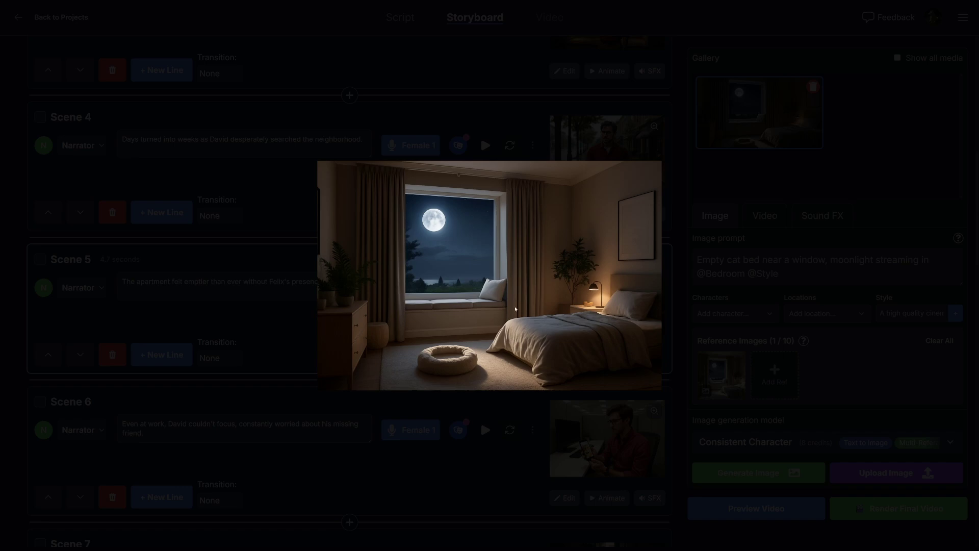
left_click(555, 460)
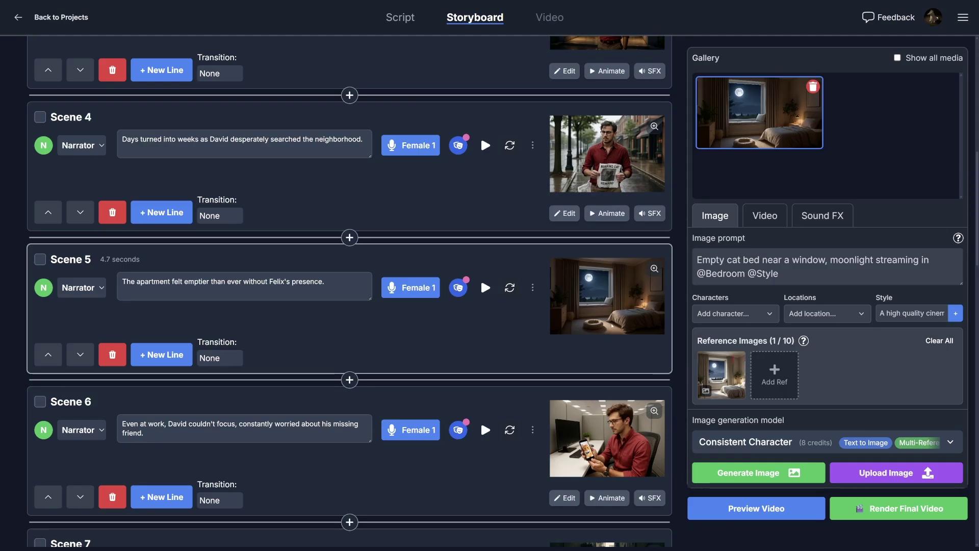
Step: View Scene 8's Felix image and Scene 9's reunion image enlarged
scroll(350, 291, "down", 2)
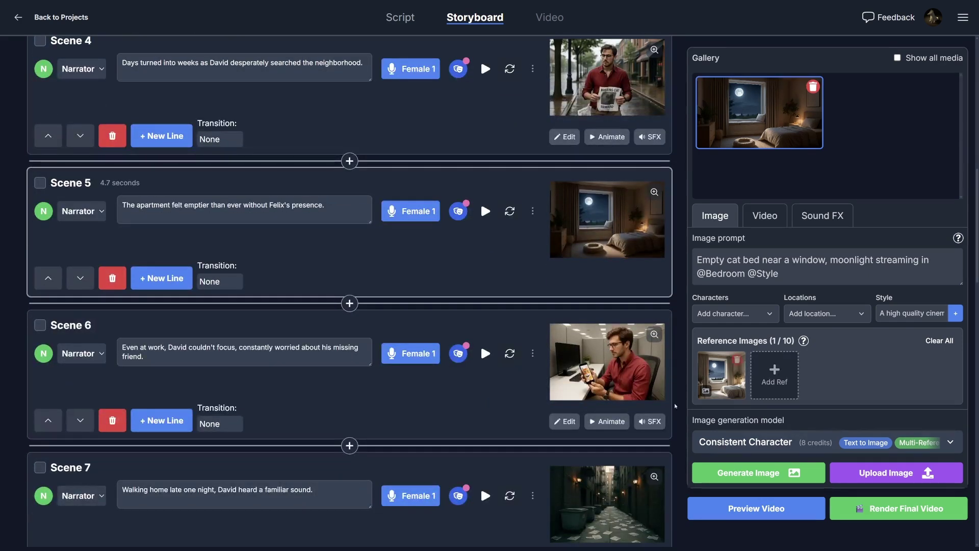
scroll(546, 411, "down", 6)
scroll(563, 384, "down", 4)
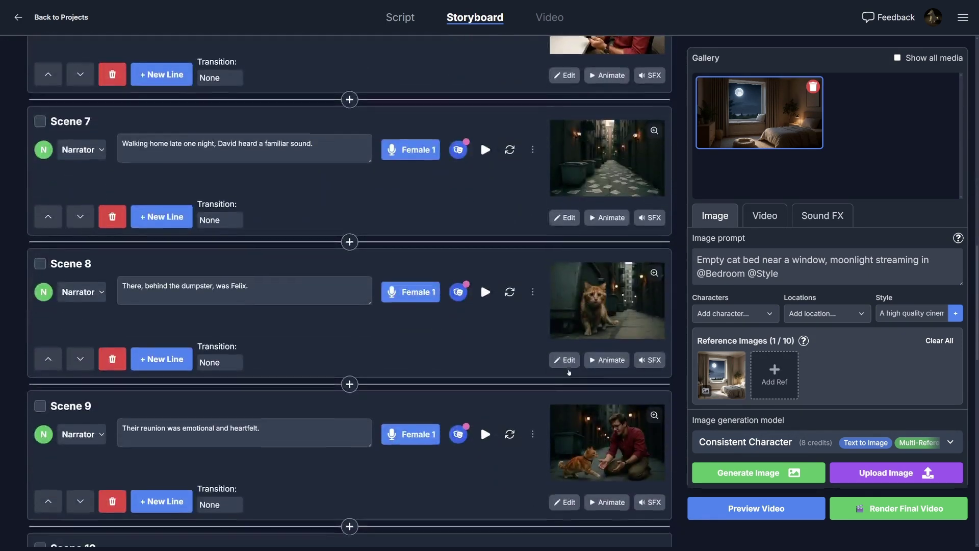
left_click(654, 199)
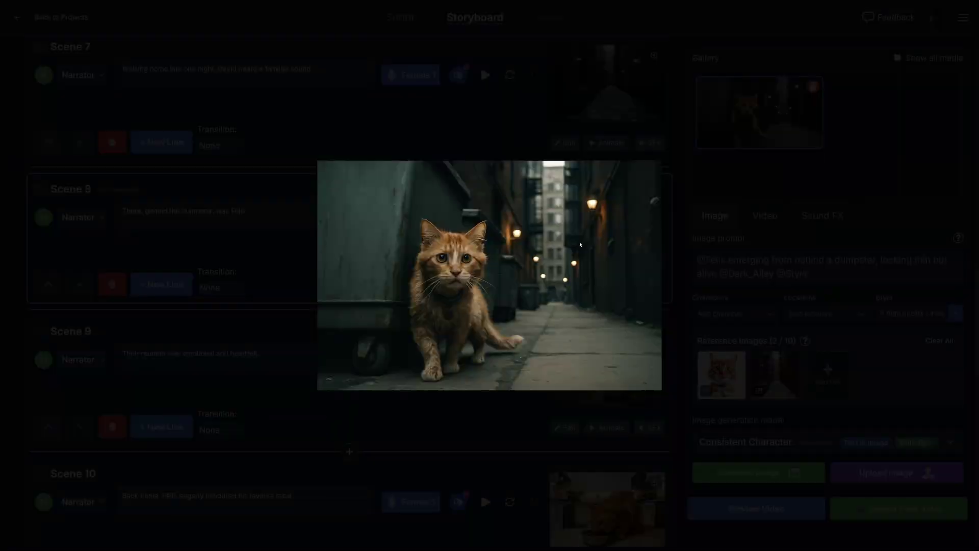
left_click(498, 491)
left_click(654, 342)
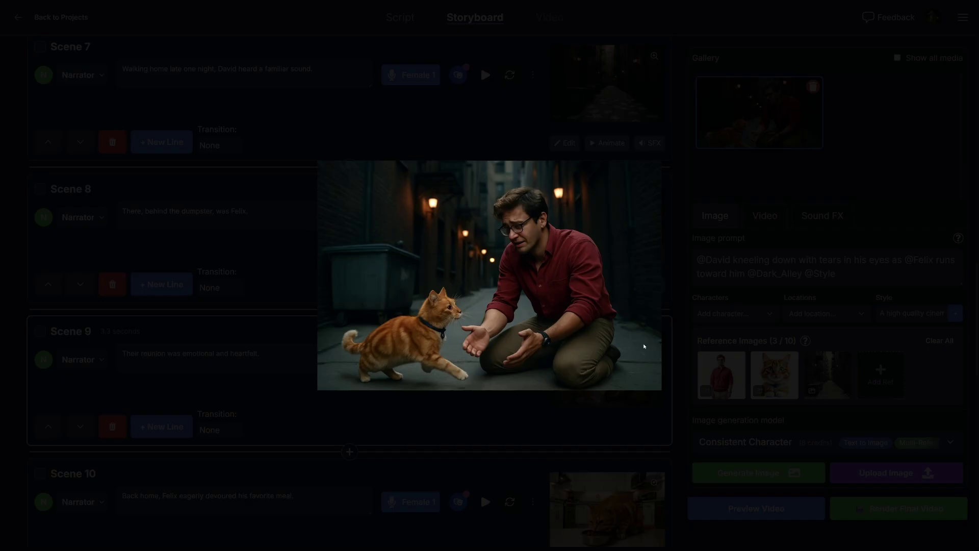
left_click(532, 464)
Step: View the enlarged images for Scene 10 (Felix eating), Scene 11 (couch) and Scene 12 (close-up)
scroll(533, 464, "down", 4)
left_click(655, 290)
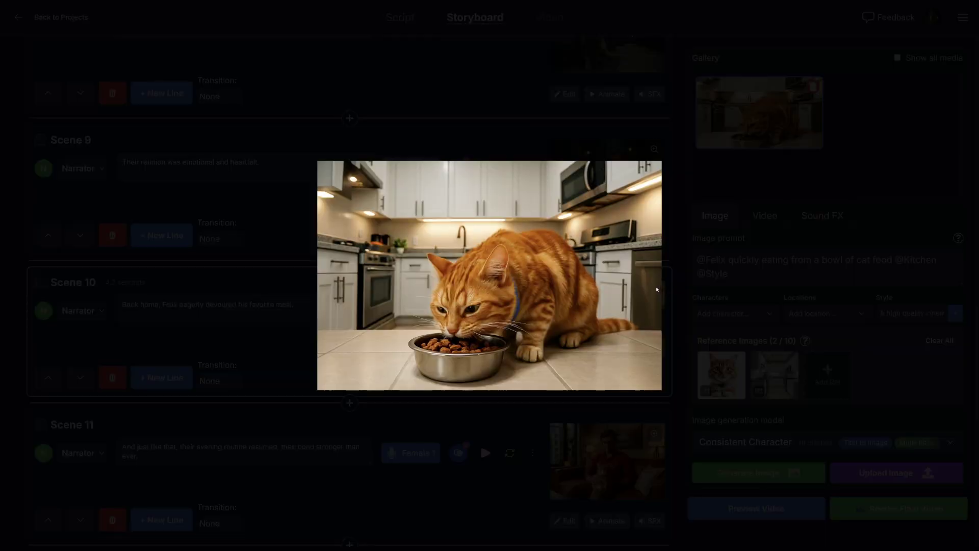
left_click(258, 284)
scroll(480, 432, "down", 3)
left_click(654, 280)
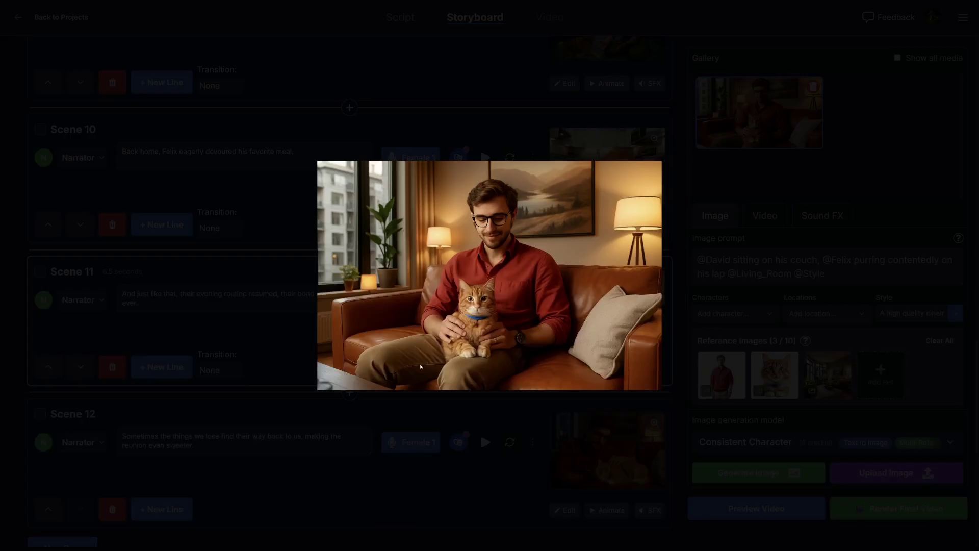
left_click(656, 278)
scroll(656, 278, "down", 3)
left_click(655, 276)
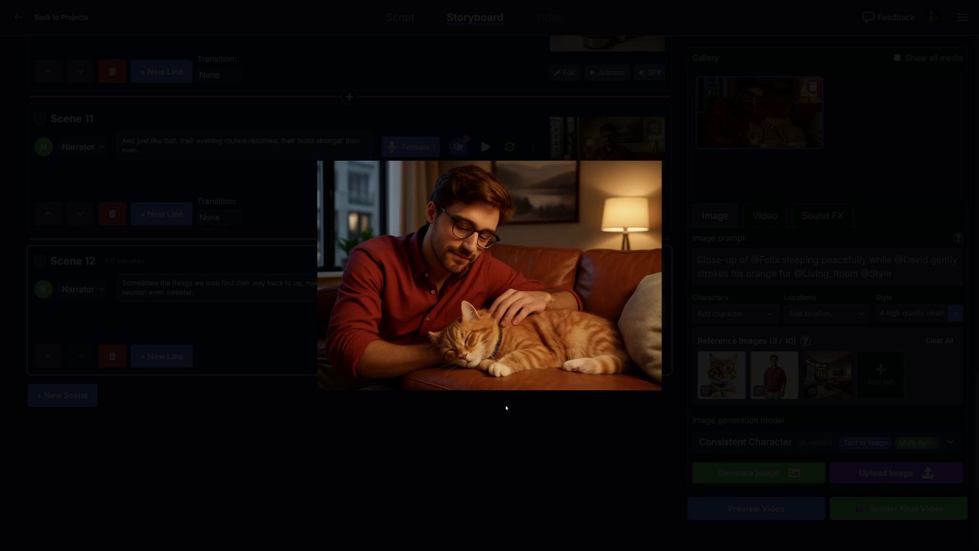
left_click(543, 463)
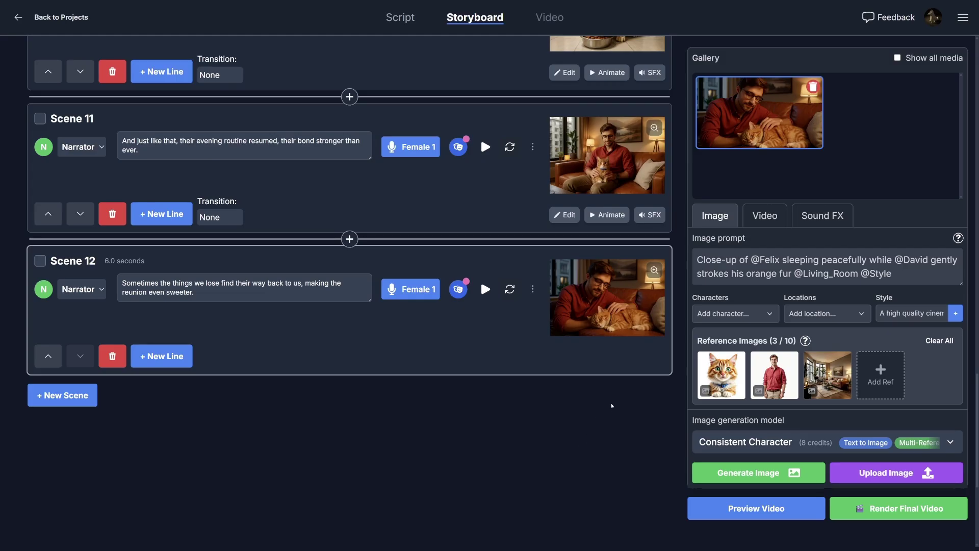
Step: Load the prompts and reference images for Scene 1, then Scenes 4, 5 and 6
scroll(612, 405, "up", 20)
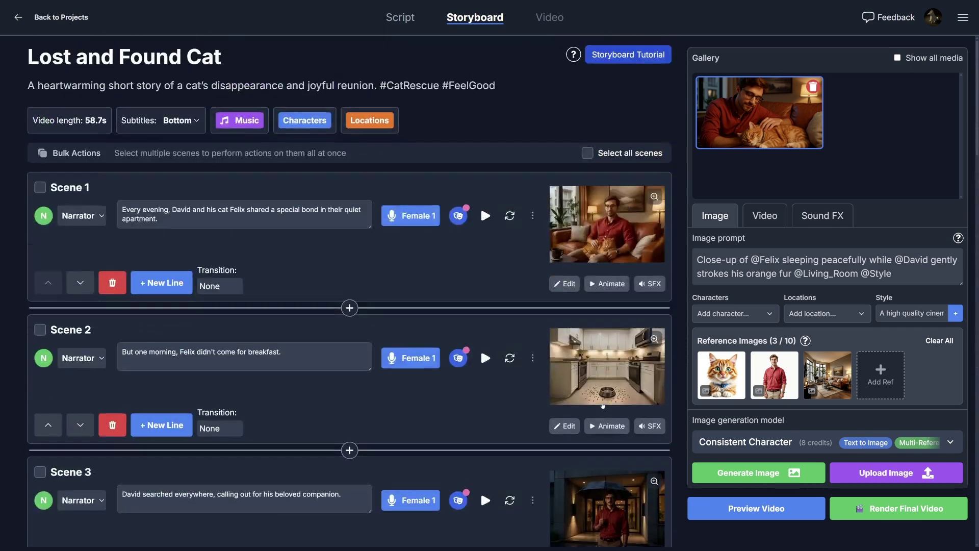
left_click(527, 236)
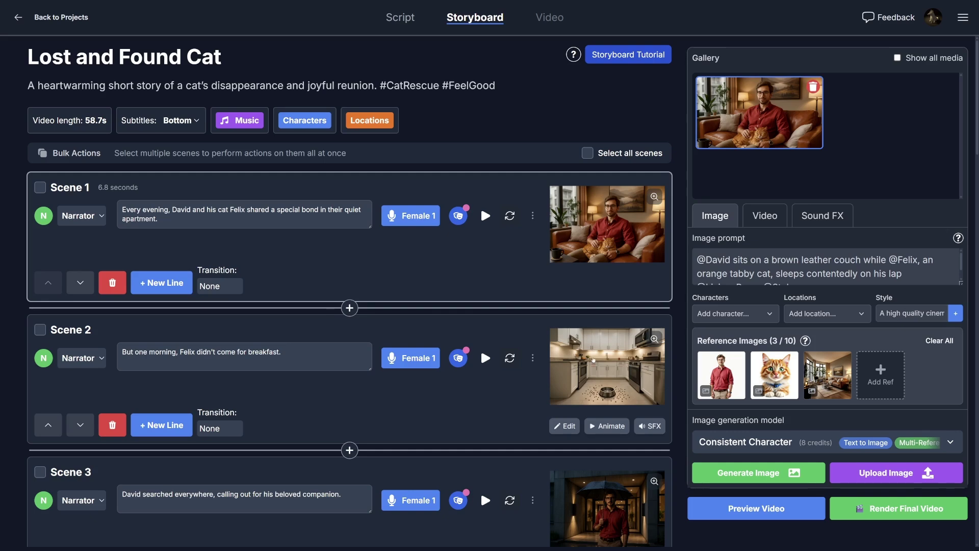
scroll(527, 343, "down", 6)
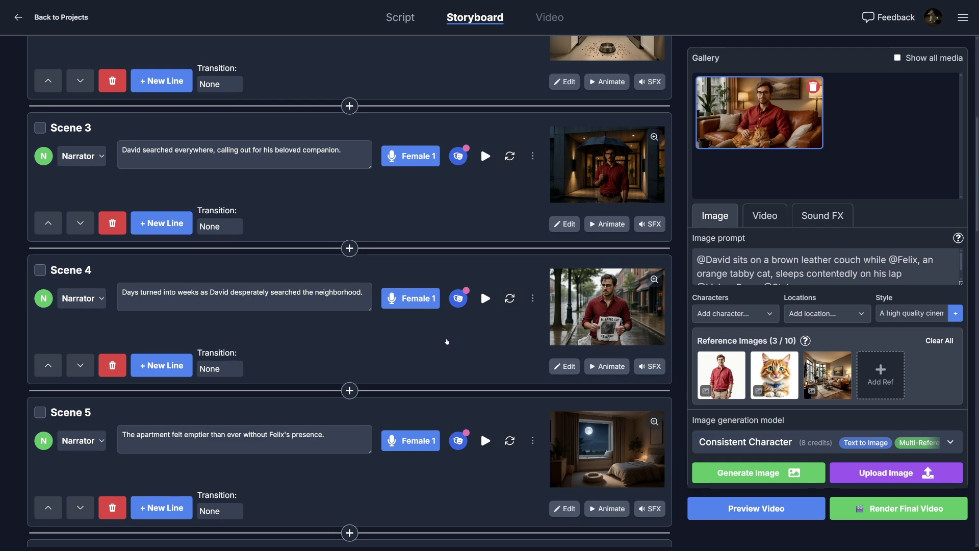
left_click(477, 338)
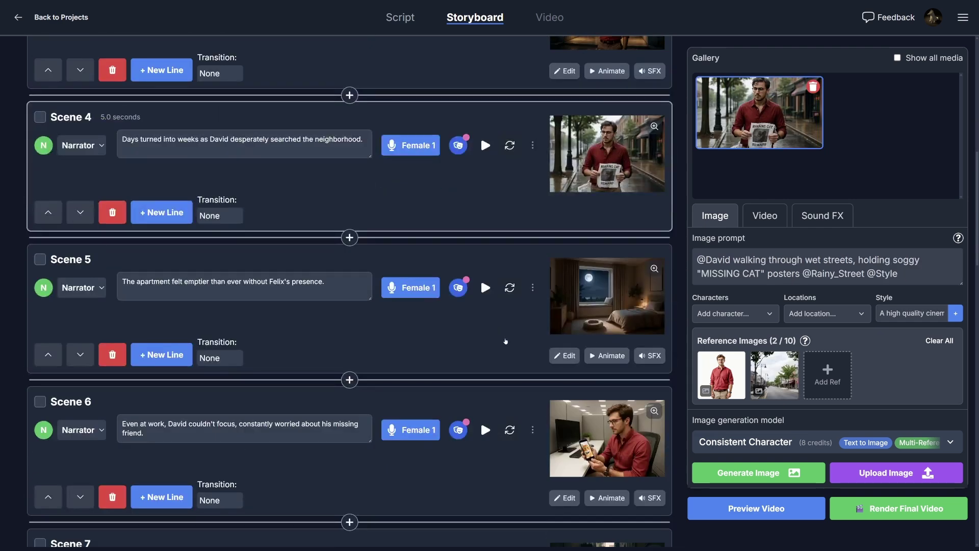
left_click(505, 341)
left_click(506, 359)
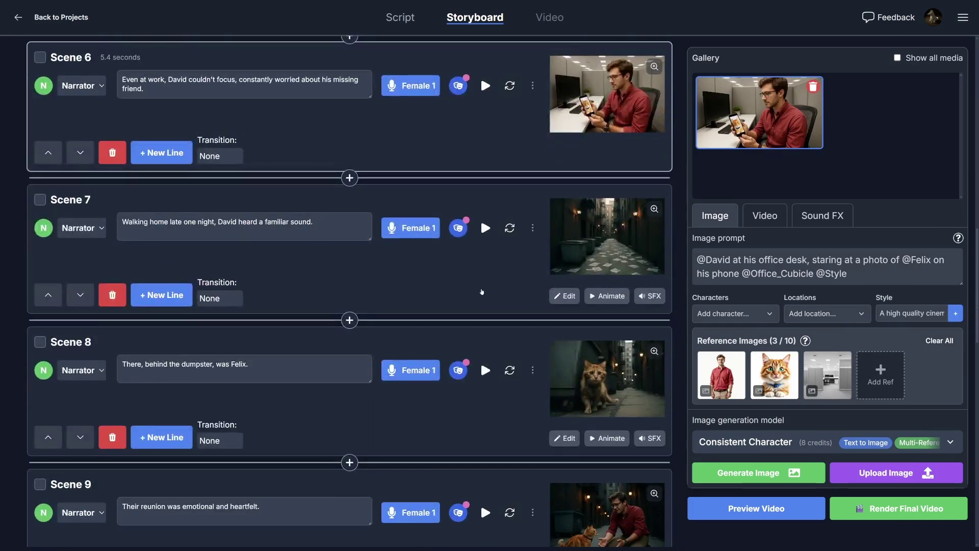
scroll(476, 291, "up", 2)
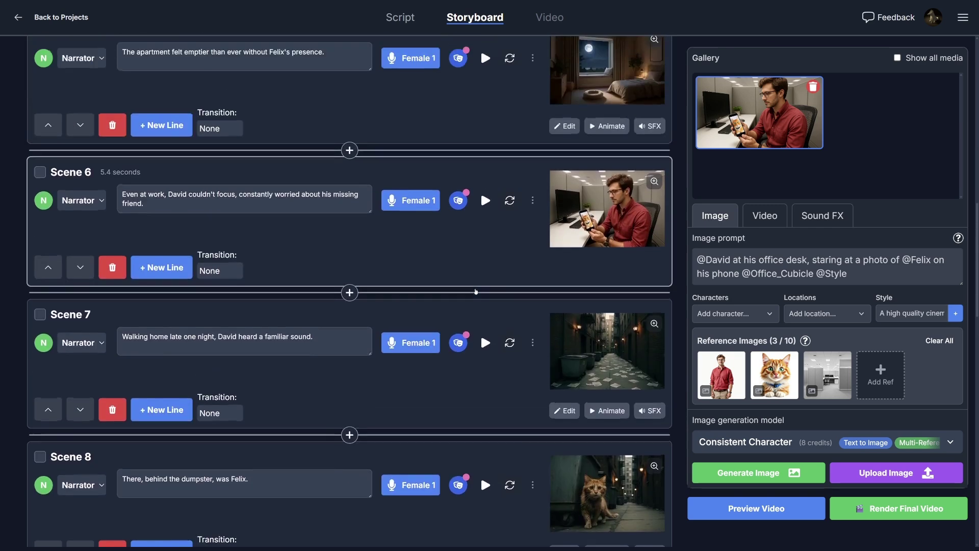